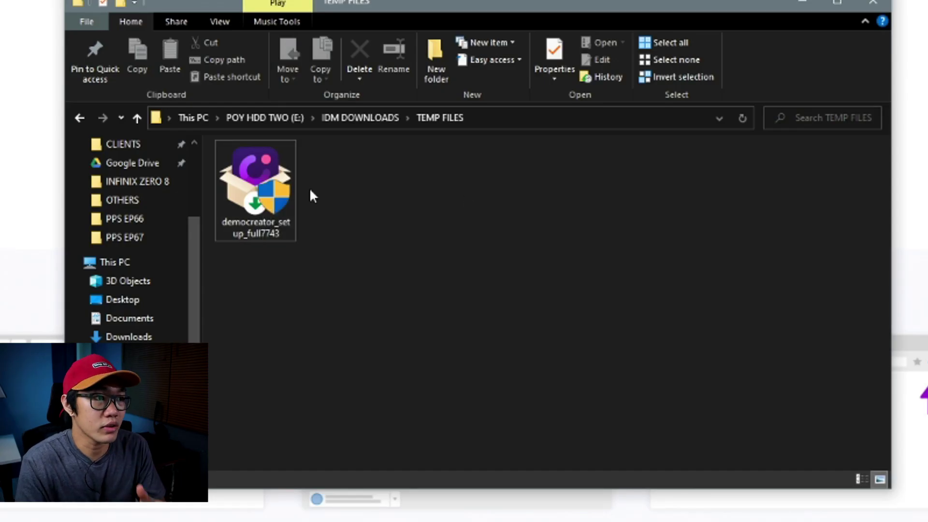
Run the democreator_setup_full7743 installer, start Wondershare DemoCreator and begin a new recording setup.
double_click(255, 189)
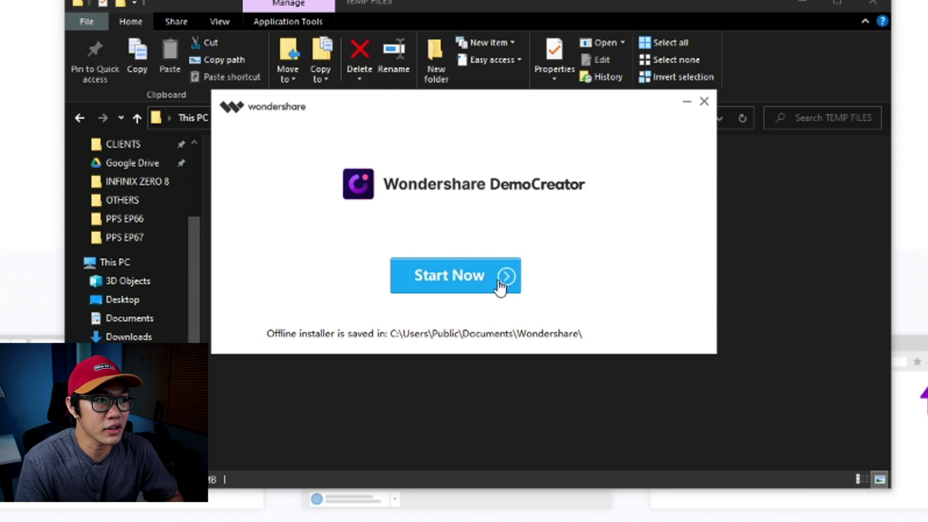
left_click(462, 281)
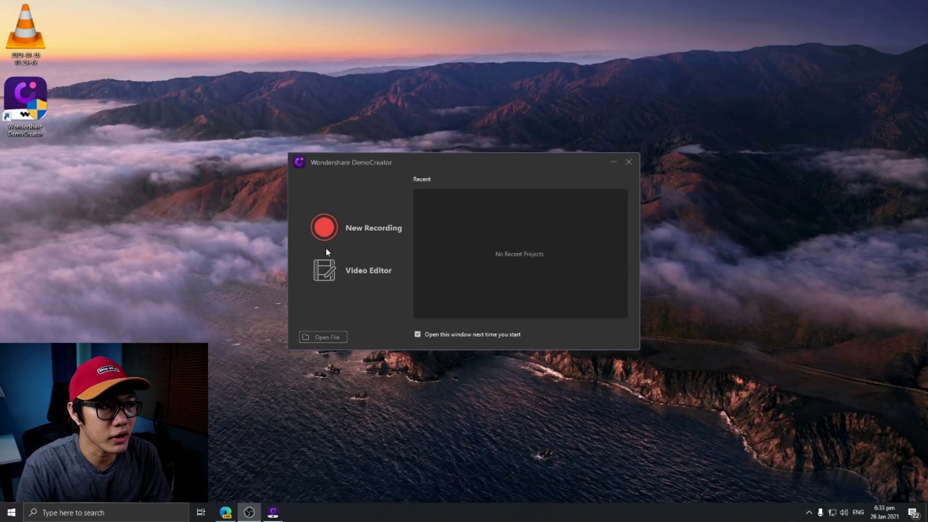
left_click(325, 227)
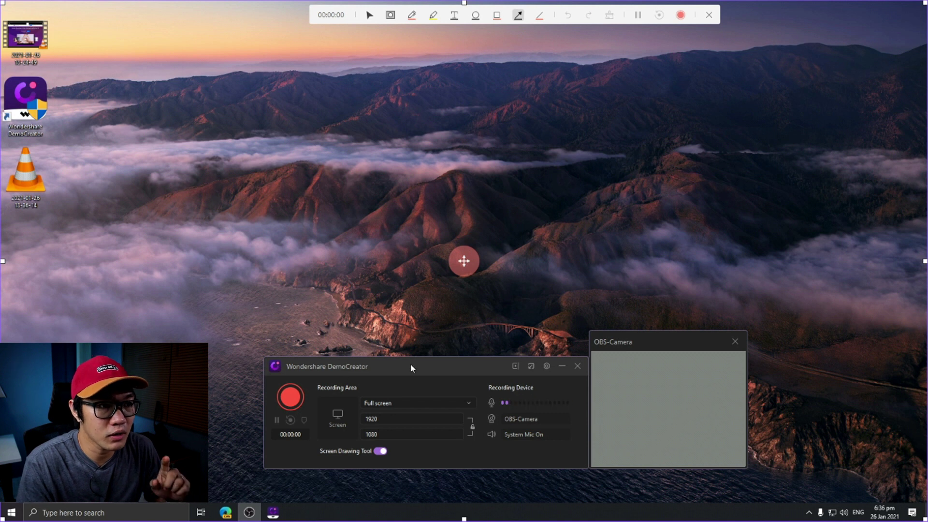
Reposition the recorder and camera preview windows and choose Full screen as the recording area.
left_click_drag(411, 366, 382, 353)
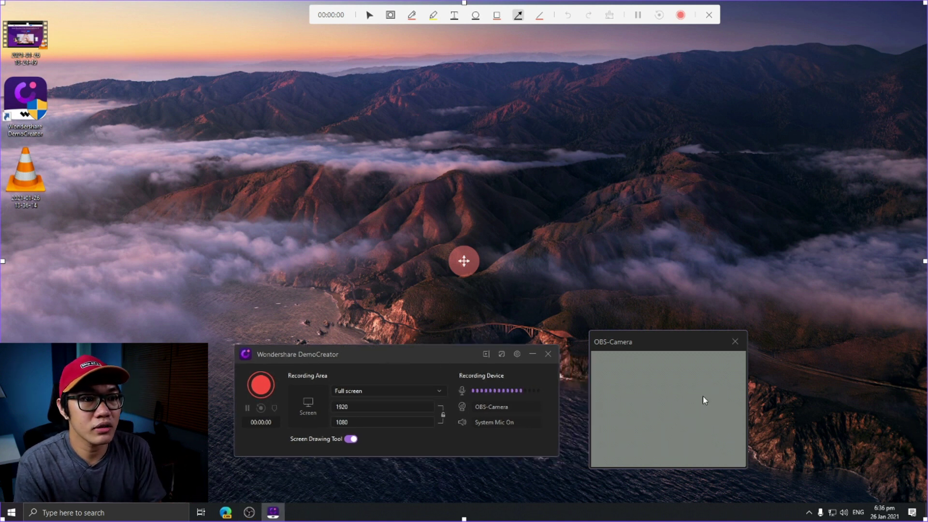
left_click_drag(667, 348, 658, 333)
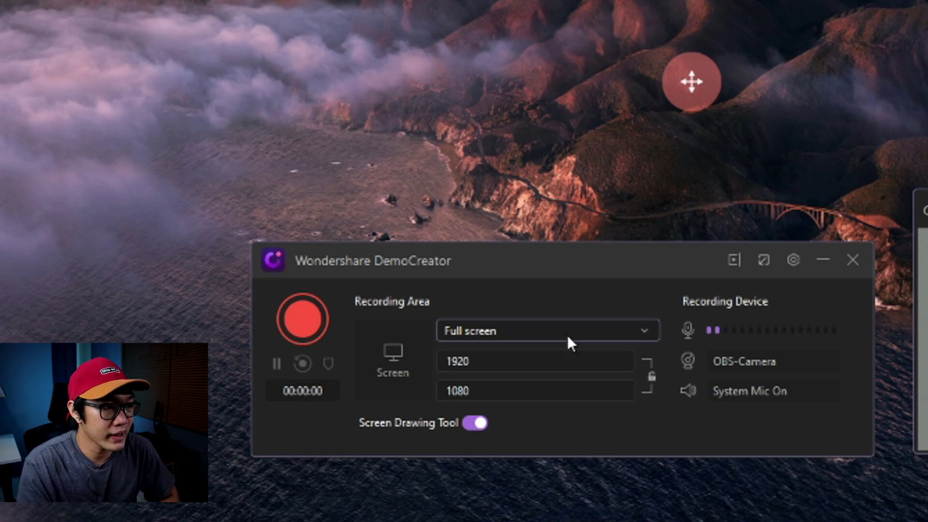
left_click(640, 330)
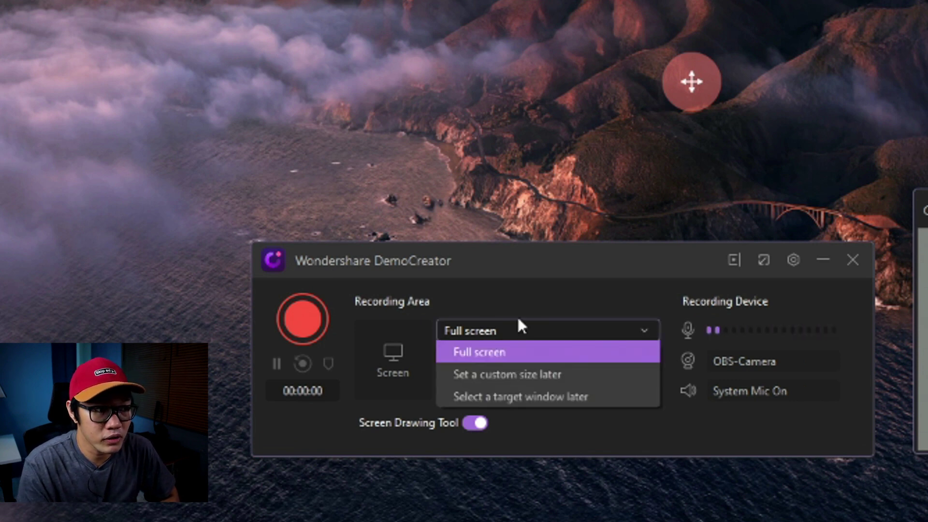
left_click(503, 355)
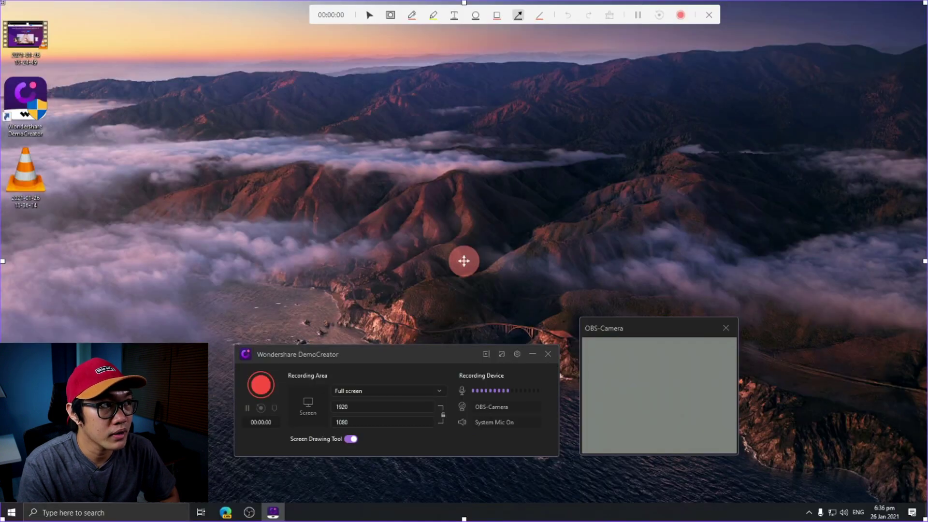
Try a custom recording area resized to about 779 by 464, and the option to select a target window later.
left_click(403, 392)
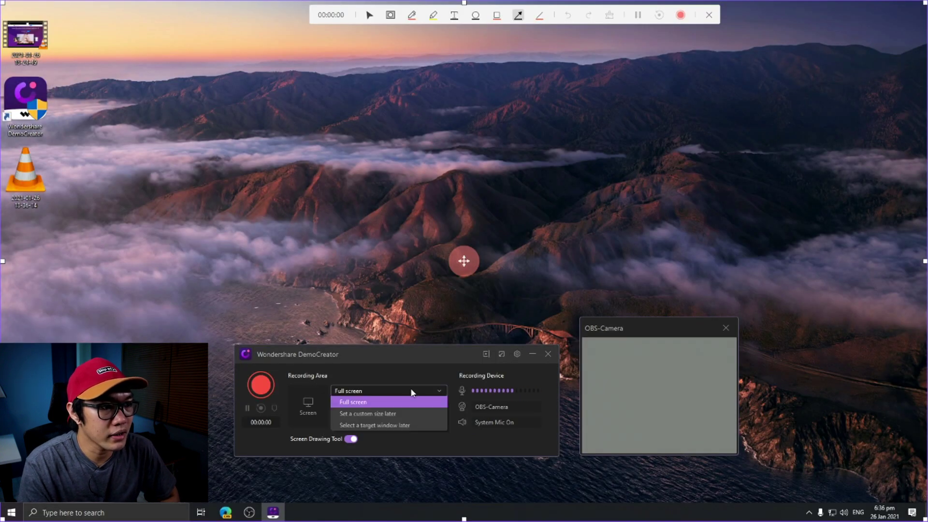
left_click(391, 414)
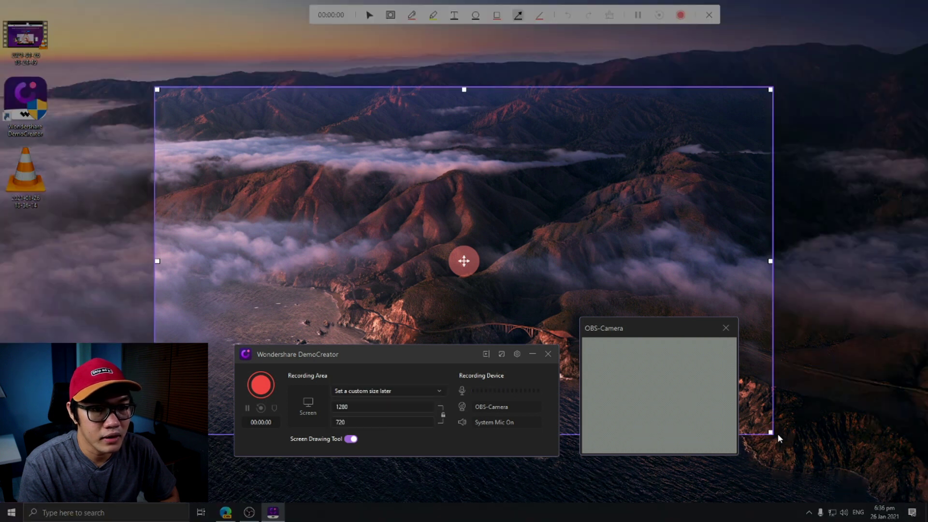
left_click_drag(773, 437, 532, 304)
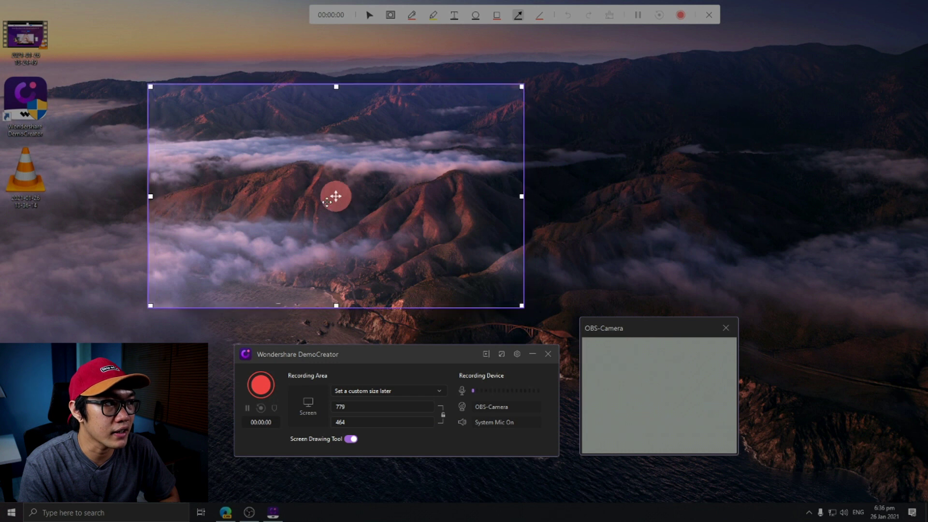
left_click(330, 389)
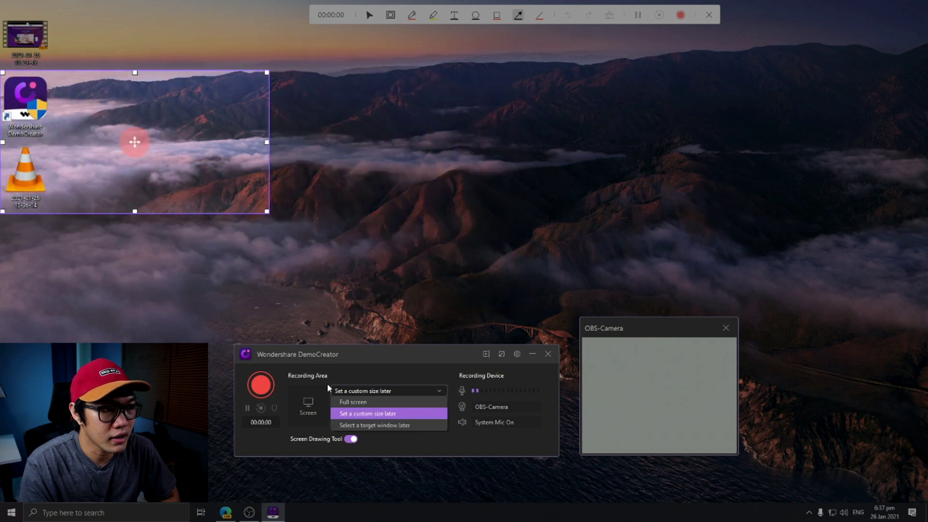
left_click(382, 425)
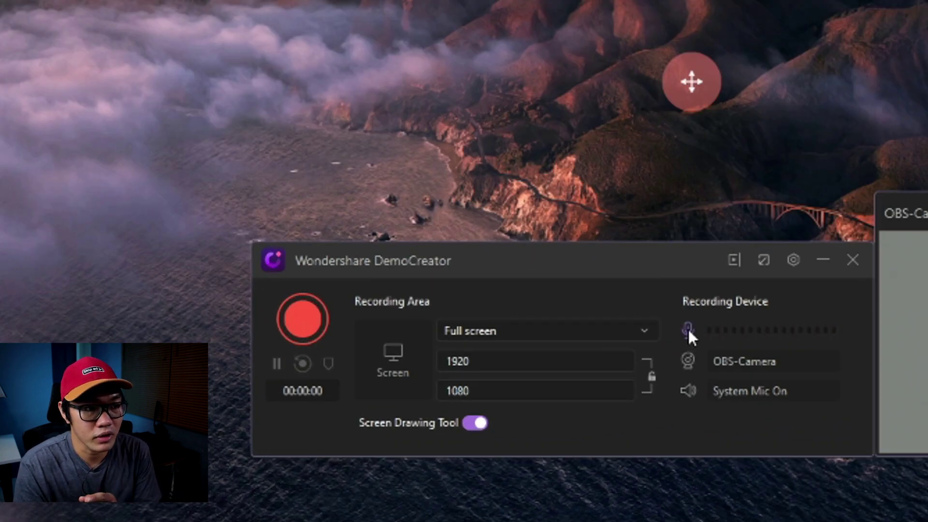
Try the camera and system audio device controls, and toggle the Screen Drawing Tool off and back on.
left_click(693, 362)
left_click(693, 392)
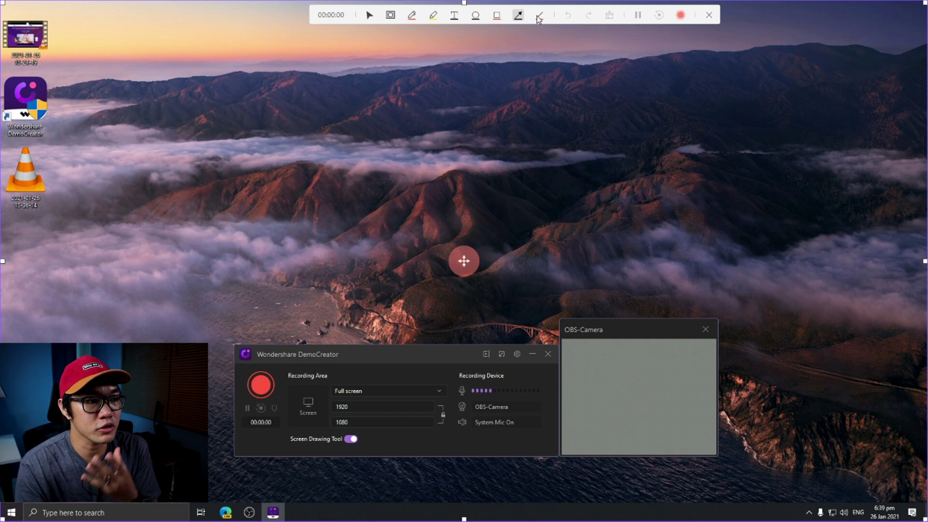
left_click(350, 439)
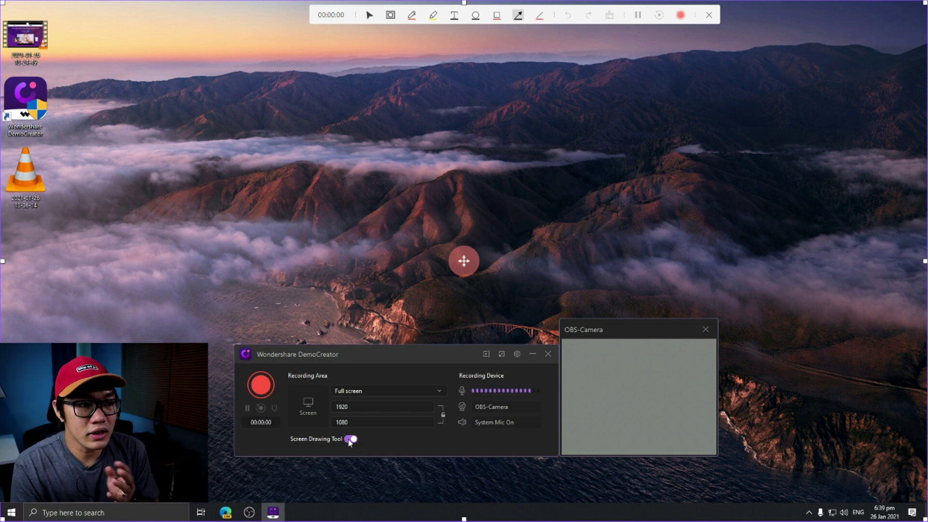
left_click(351, 440)
left_click(351, 440)
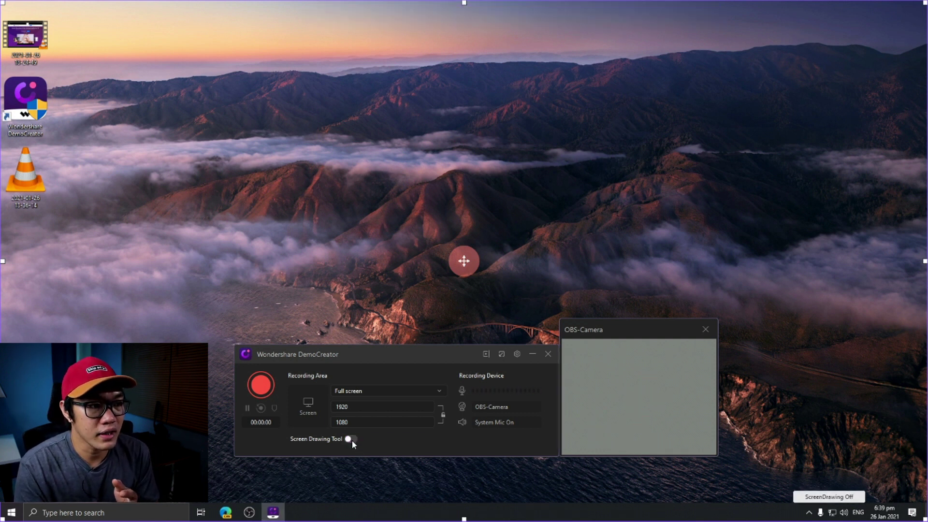
left_click(352, 440)
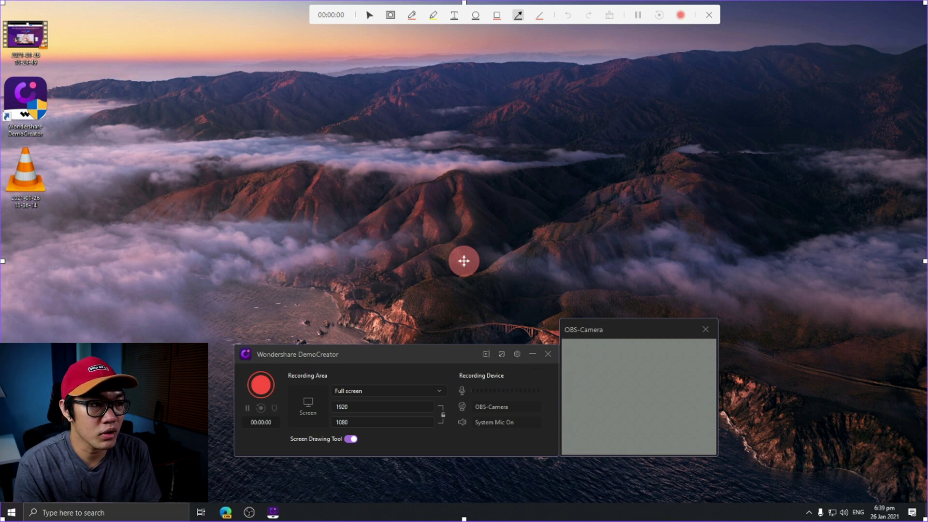
Open the recording settings and examine the screen, game, frame rate, audio and camera capture options.
left_click(516, 353)
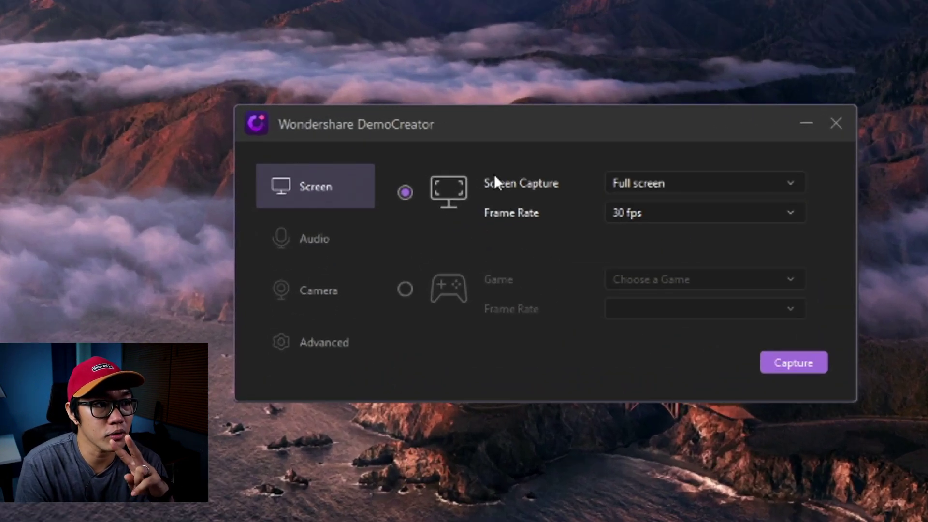
left_click(405, 289)
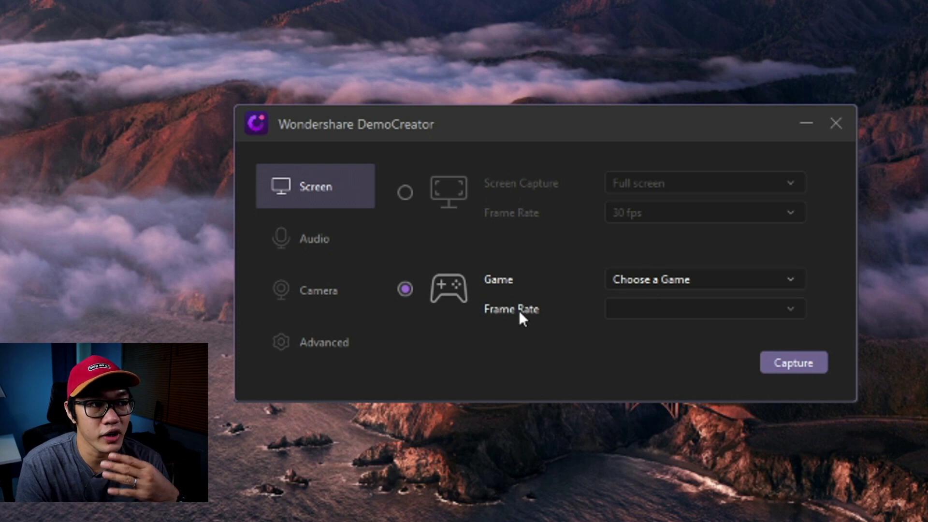
left_click(642, 213)
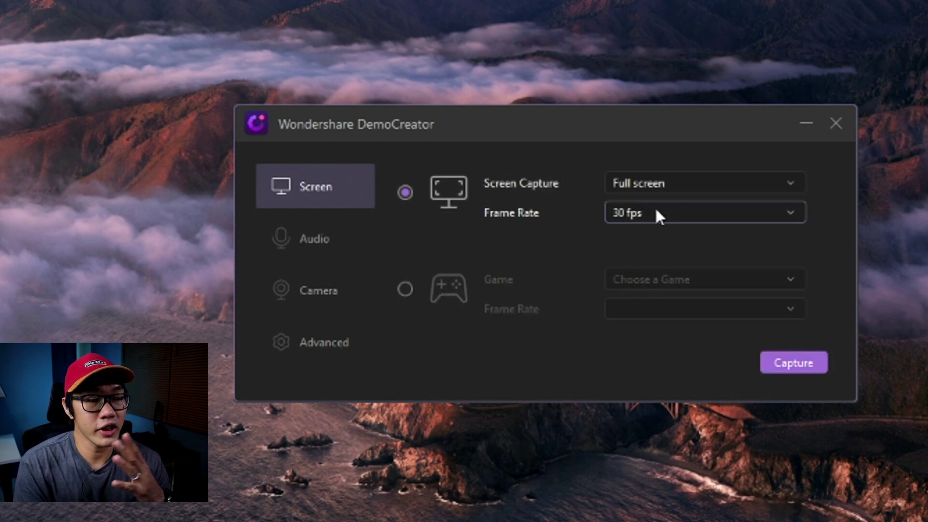
left_click(705, 217)
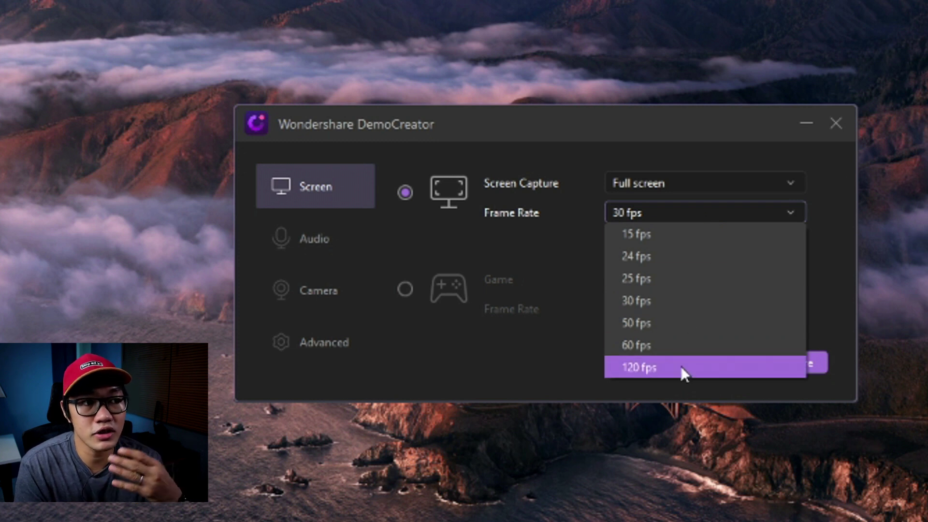
left_click(311, 238)
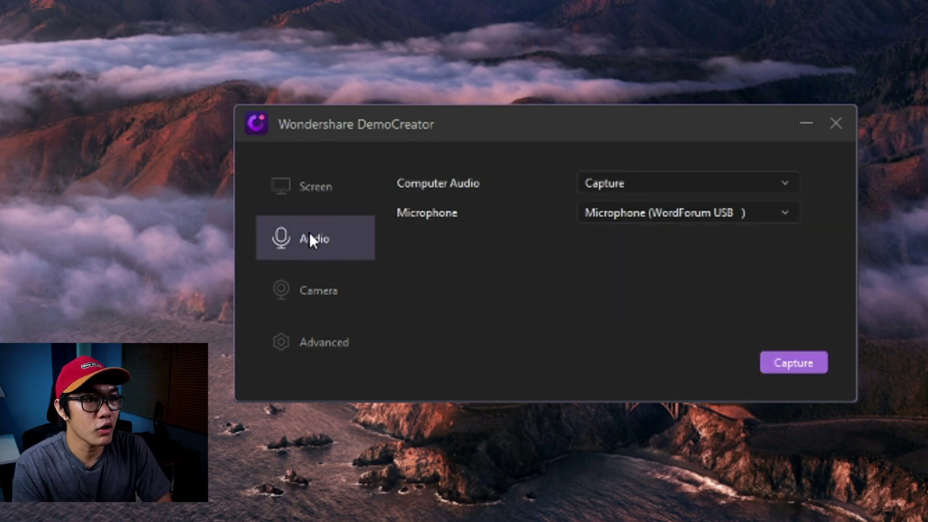
left_click(729, 213)
left_click(334, 292)
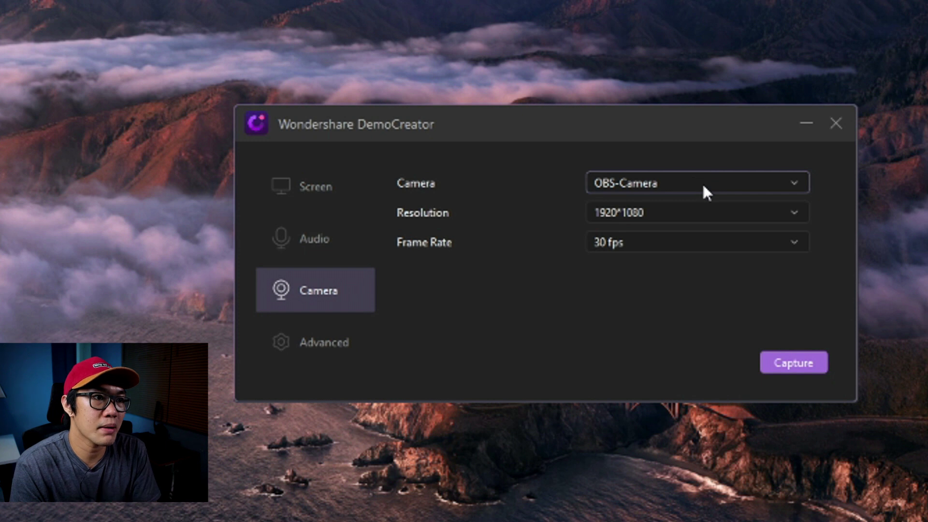
Review the advanced General, Encode and Short cut settings and proceed to capture.
left_click(321, 342)
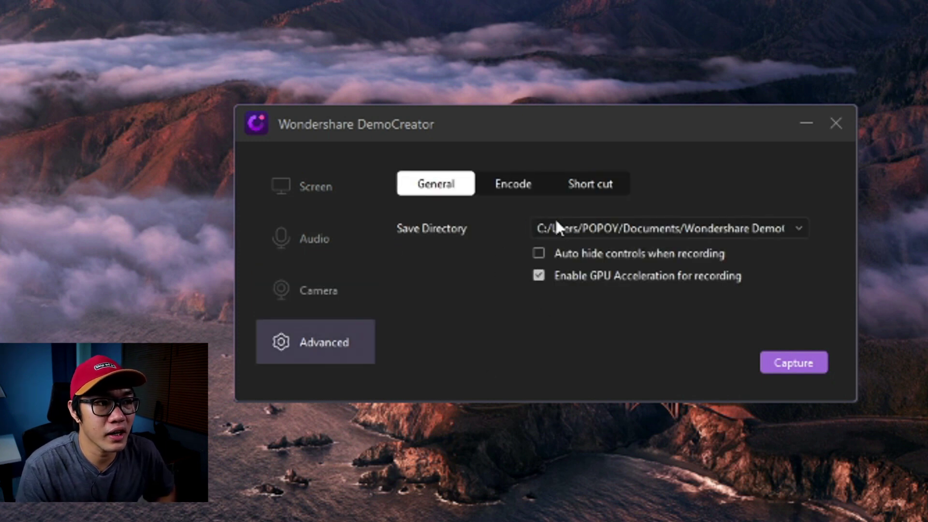
left_click(513, 191)
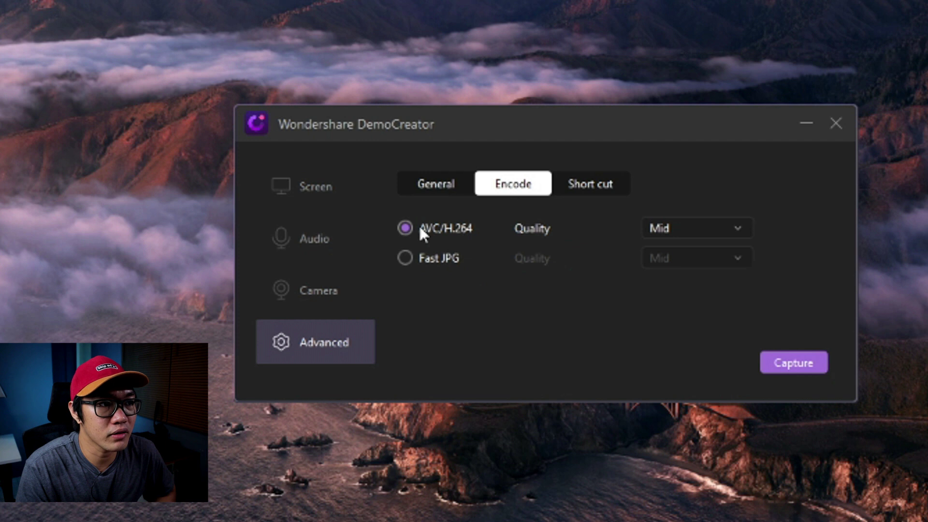
left_click(597, 182)
scroll(617, 256, "down", 2)
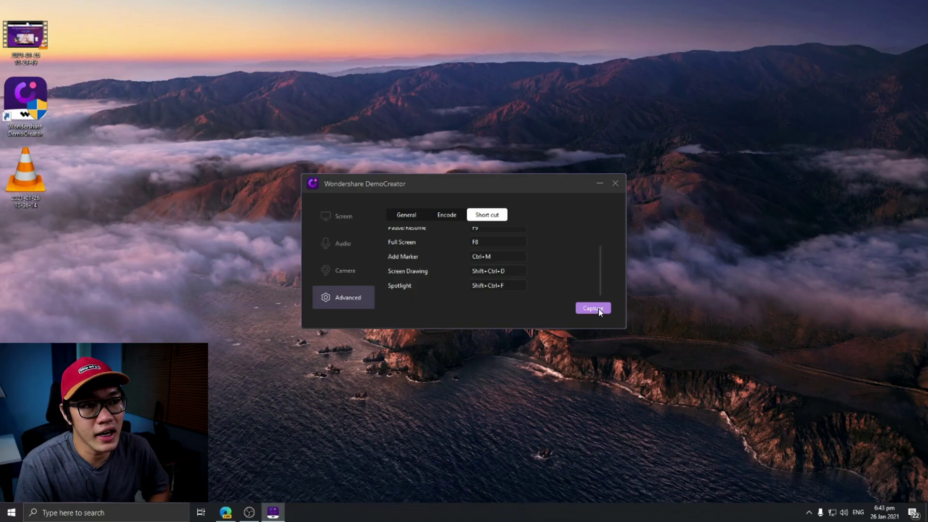
left_click(592, 308)
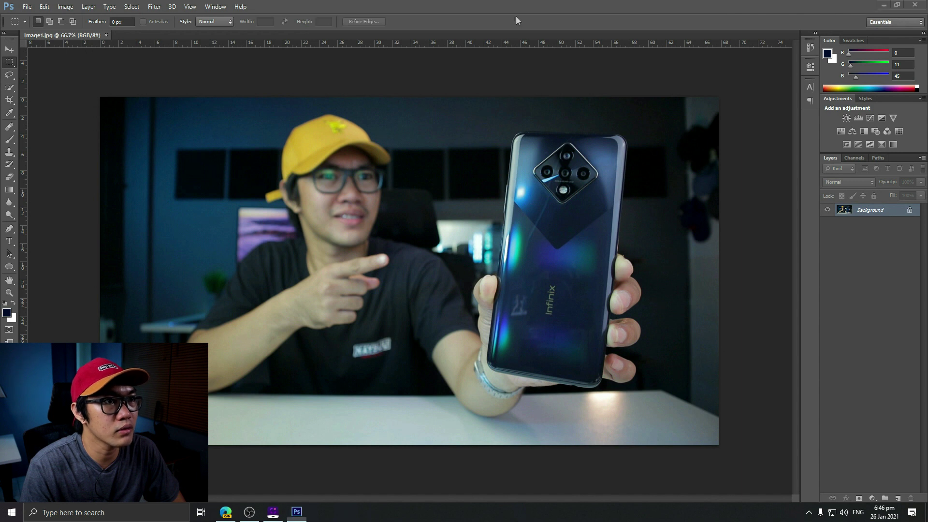
Draw two white annotation arrows over Photoshop, one pointing at the Type tool and one at the Move tool.
left_click(516, 16)
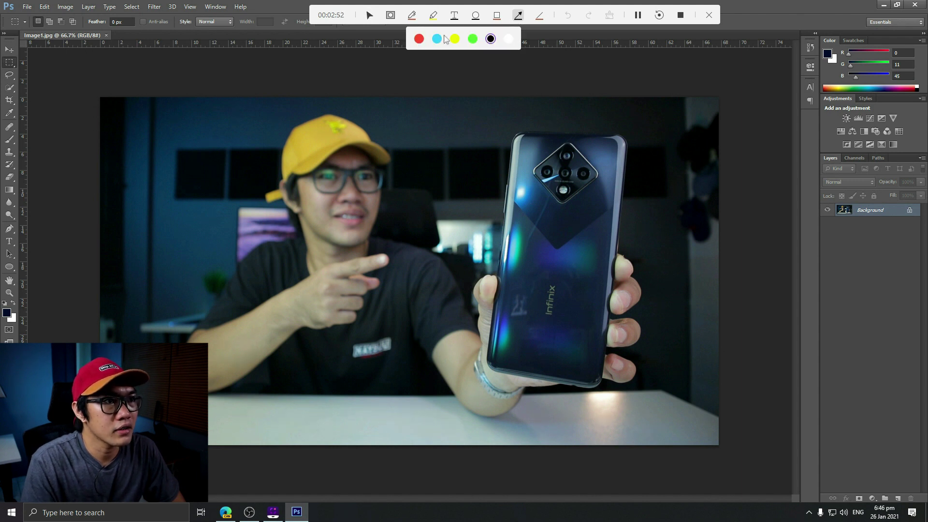
left_click(507, 39)
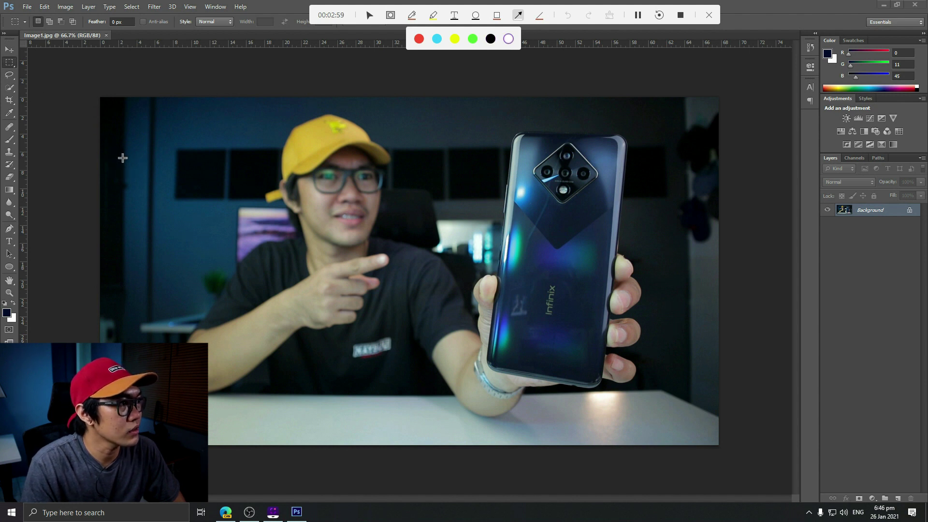
left_click_drag(122, 157, 22, 241)
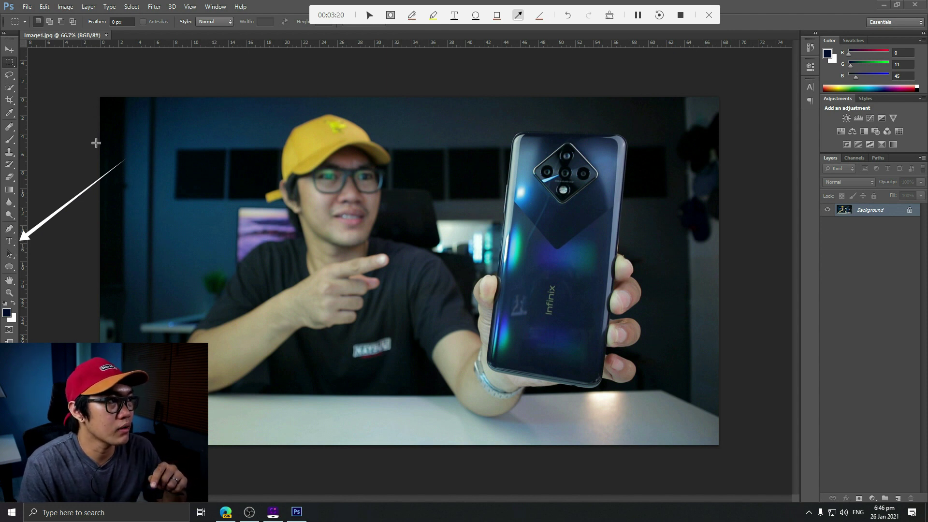
left_click_drag(130, 89, 20, 54)
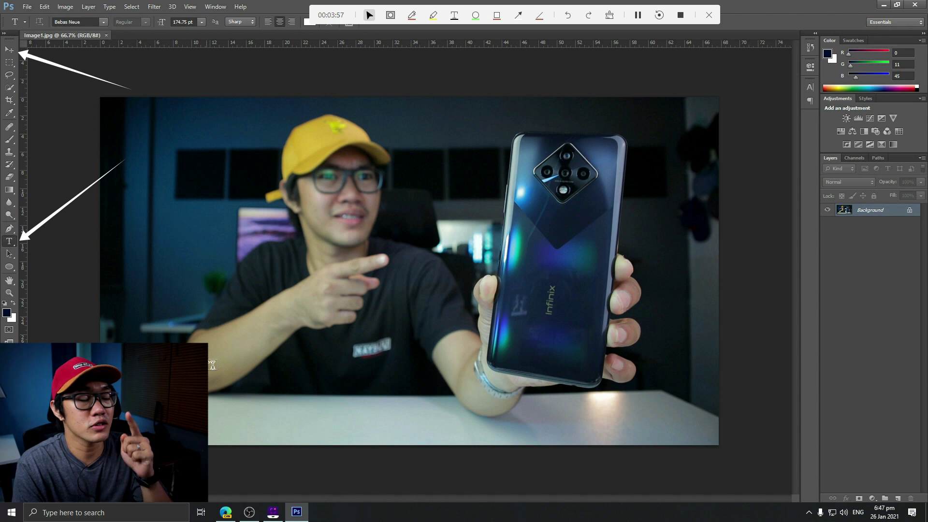
Add the text "INFINIX ZERO 8" to the lower part of the photo and draw a green annotation rectangle around it.
left_click(215, 351)
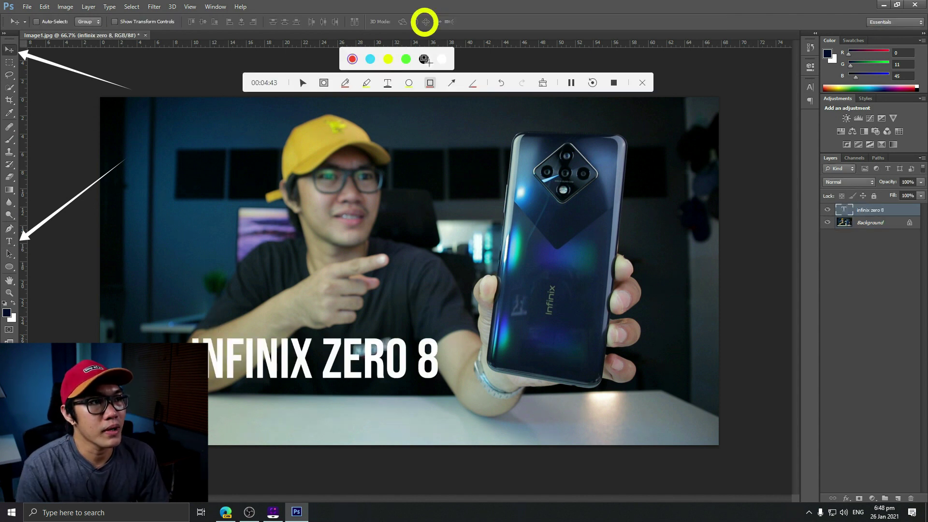
left_click(406, 59)
left_click_drag(166, 316, 487, 399)
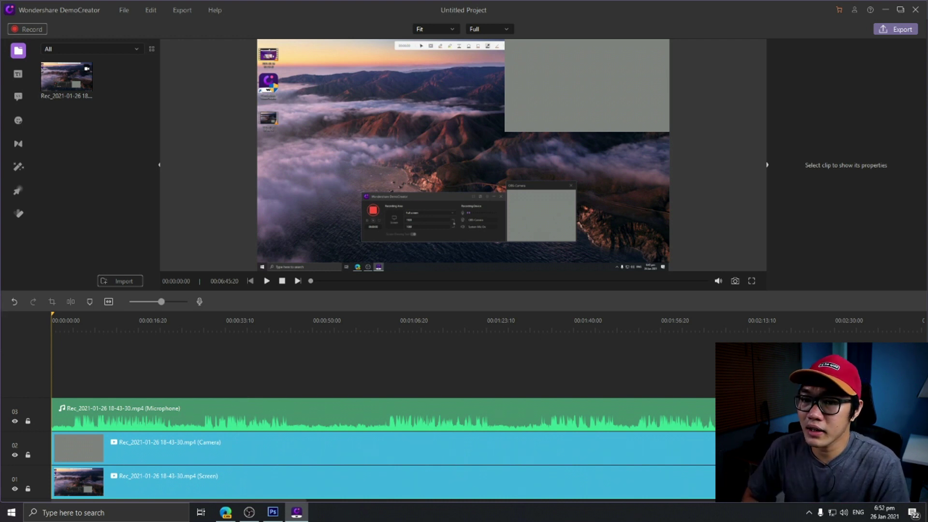
Mute the recording's microphone track in the DemoCreator editor timeline.
left_click(461, 338)
scroll(172, 404, "down", 2)
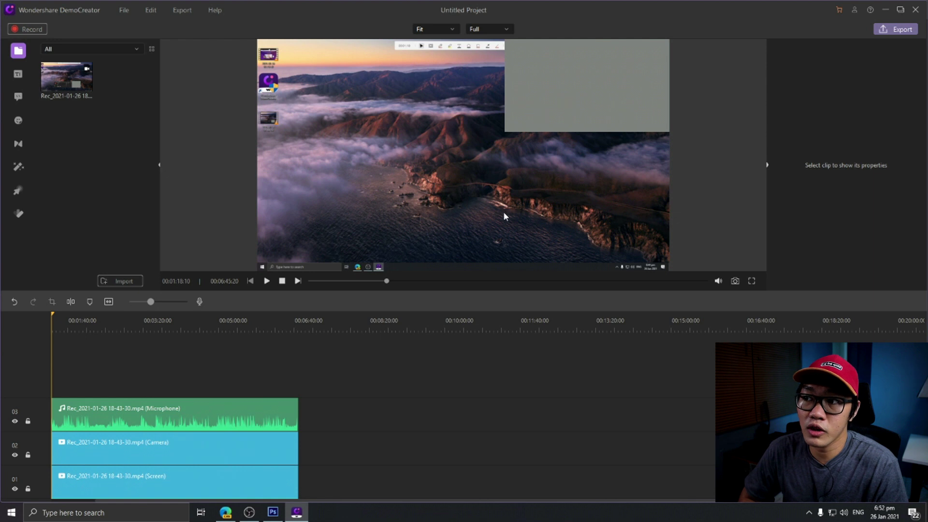
left_click(15, 420)
Add the Lowerthird 1 title on a new track above the recording, at about 15 seconds.
left_click(17, 74)
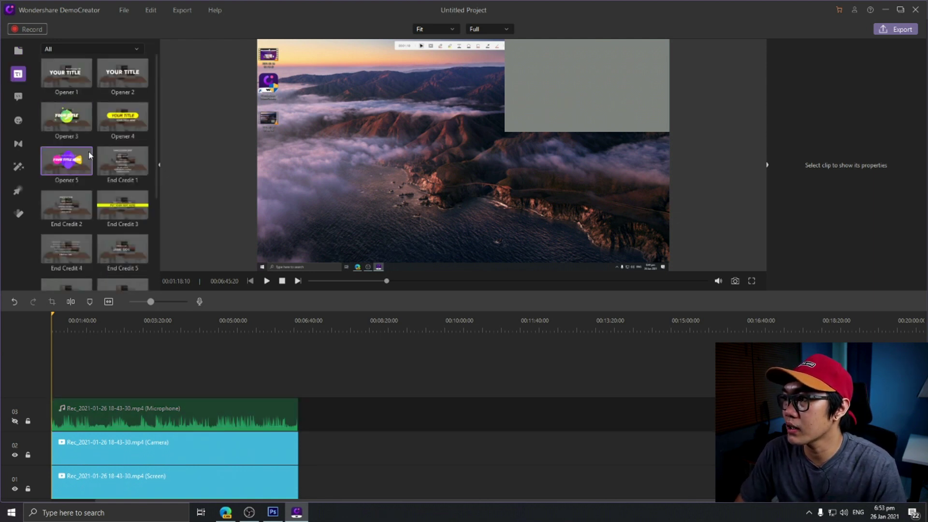
scroll(106, 191, "down", 2)
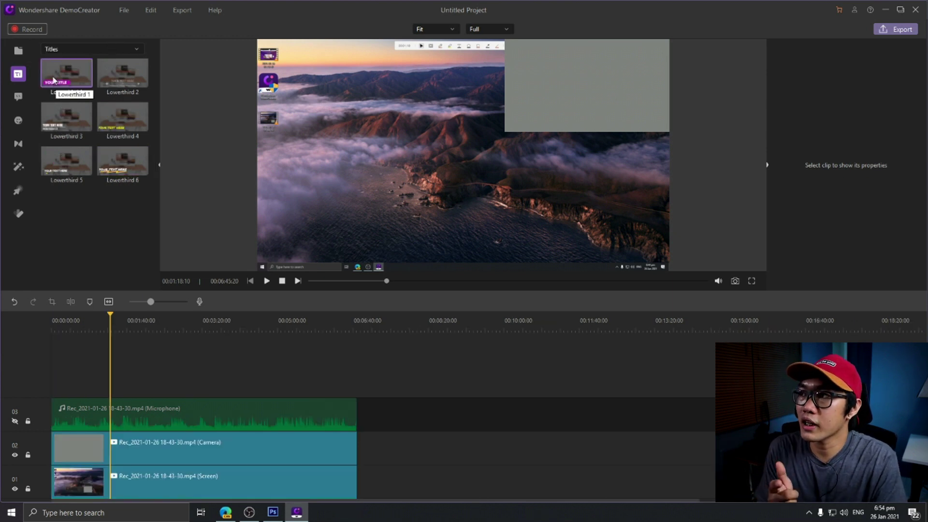
left_click_drag(58, 81, 65, 386)
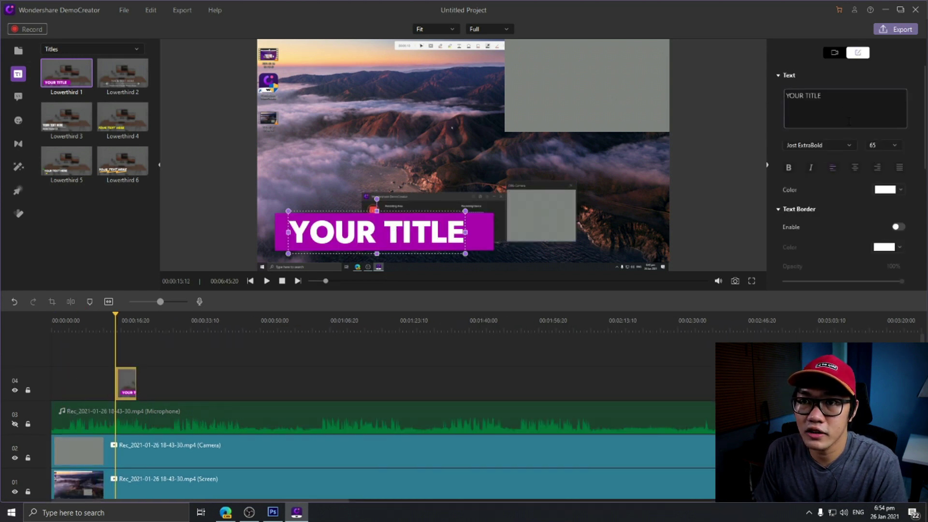
Change the lower-third text to "Subscribe now!" and narrow its text box to fit inside the purple banner.
key("ctrl+a")
type("Sub")
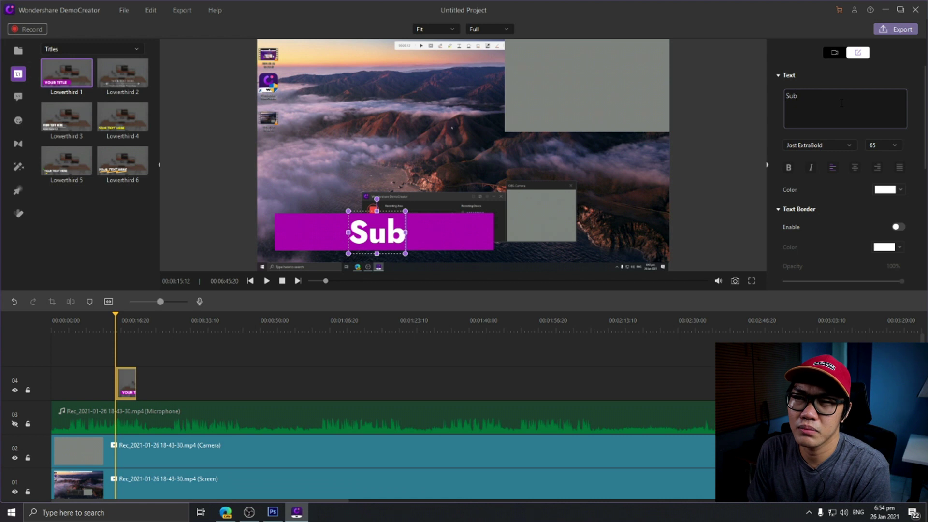
type("scribe now!")
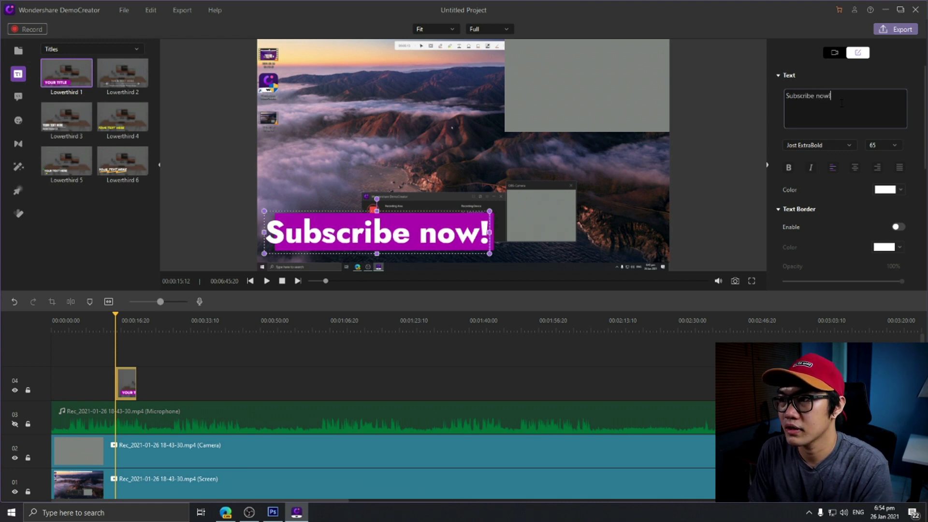
left_click_drag(264, 232, 285, 236)
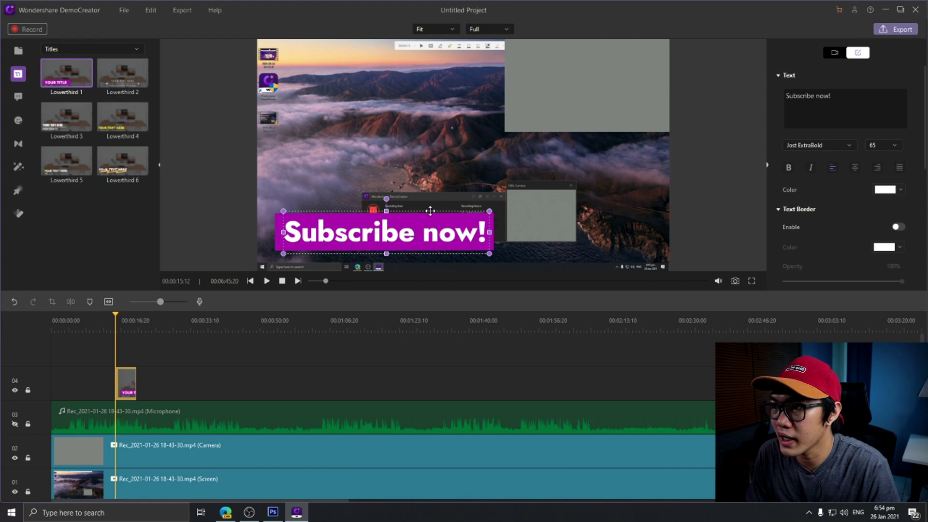
left_click(500, 219)
Play back the section containing the "Subscribe now!" title from just before it starts.
mouse_move(116, 318)
left_mouse_down()
mouse_move(78, 319)
mouse_move(110, 318)
left_mouse_up()
left_click(190, 372)
key("space")
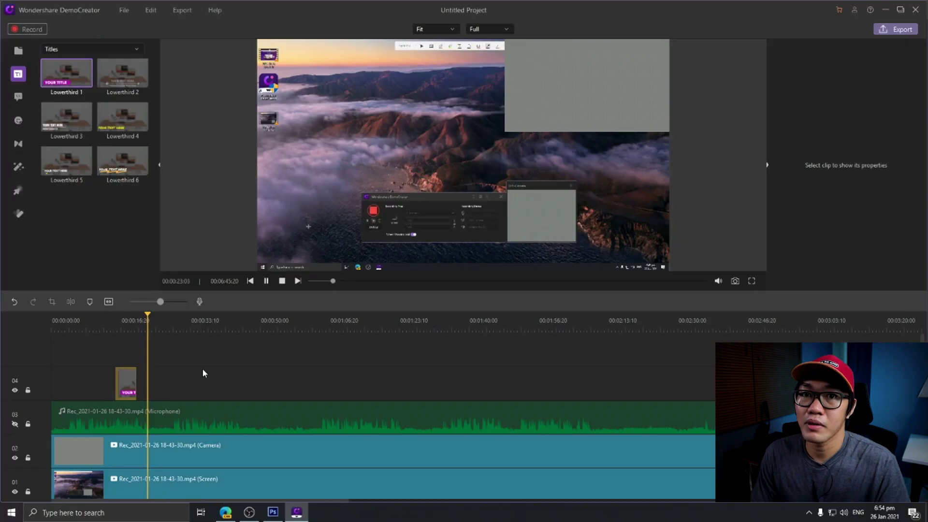
key("space")
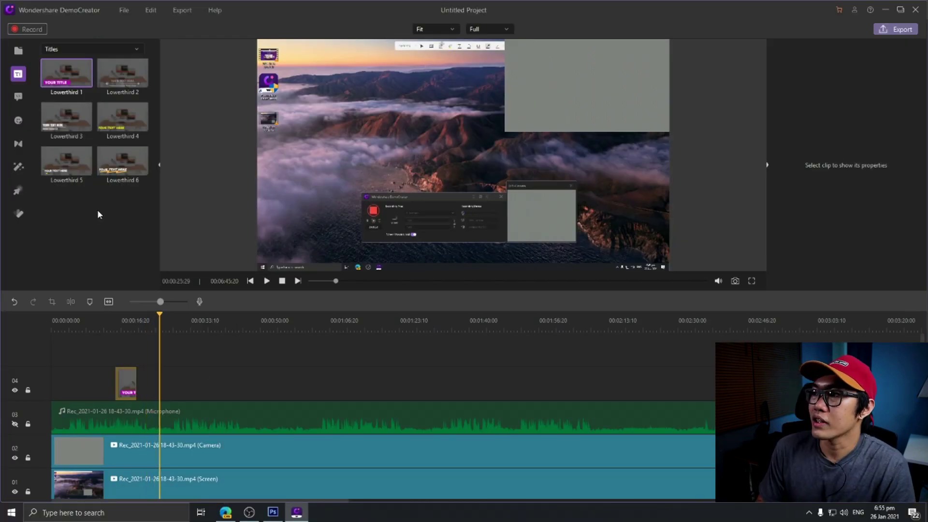
Add the Lowerthird 3 title on track 04 at about 25 seconds, with its text box narrowed and main line reading "Follow me on IG".
left_click_drag(52, 123, 164, 402)
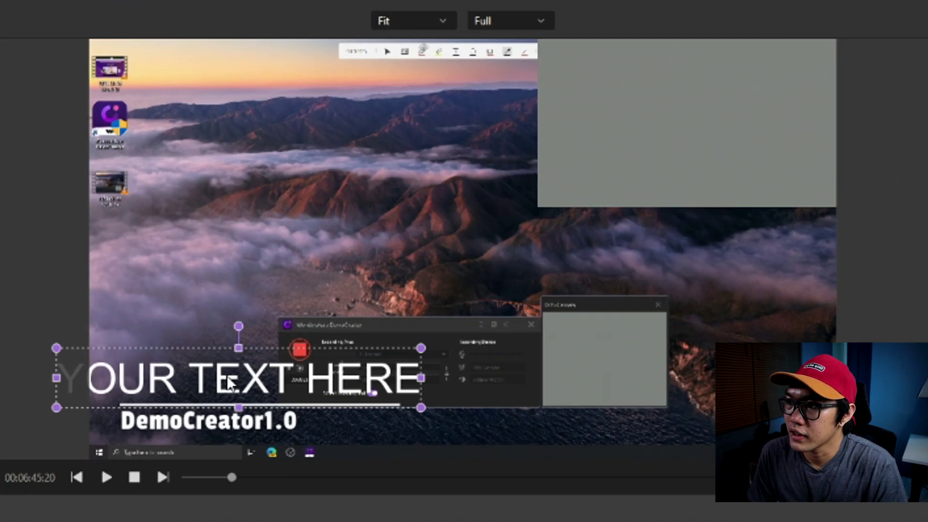
left_click_drag(248, 378, 302, 382)
double_click(302, 382)
key("ctrl+a")
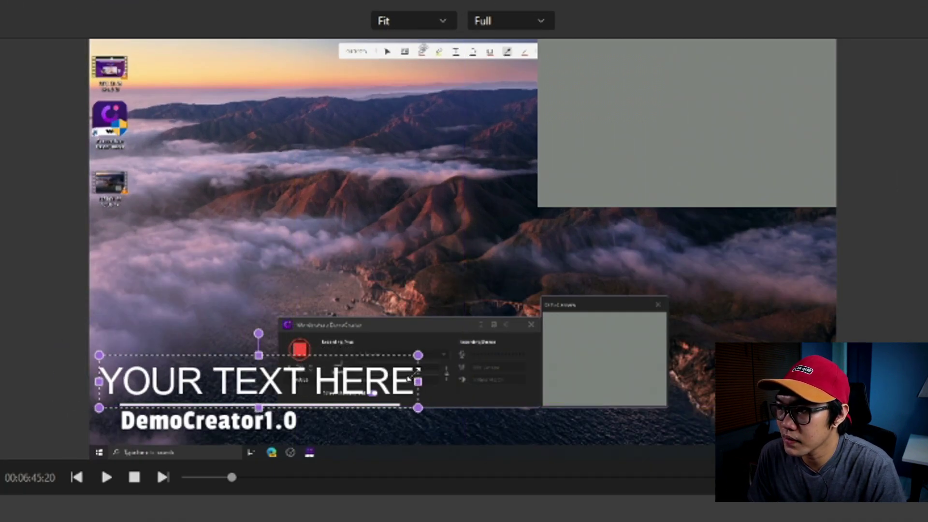
type("Follow me on")
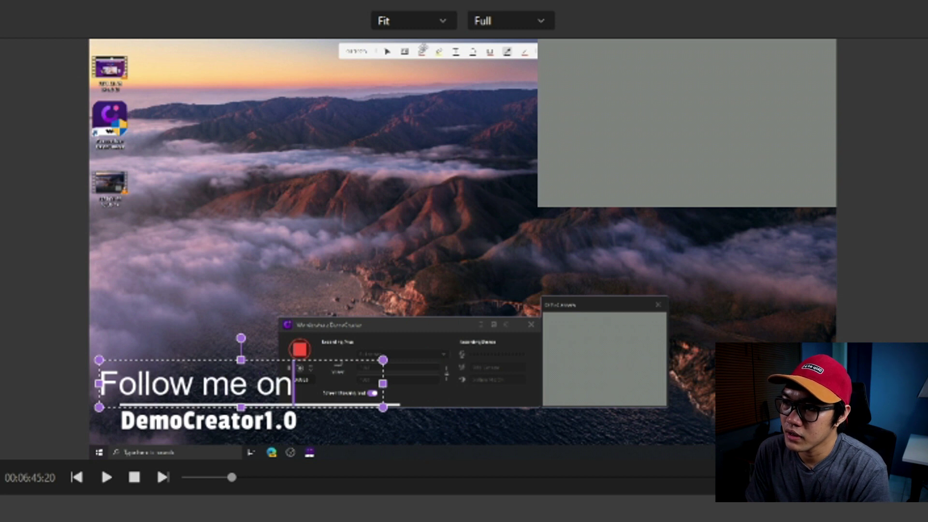
type(" IG")
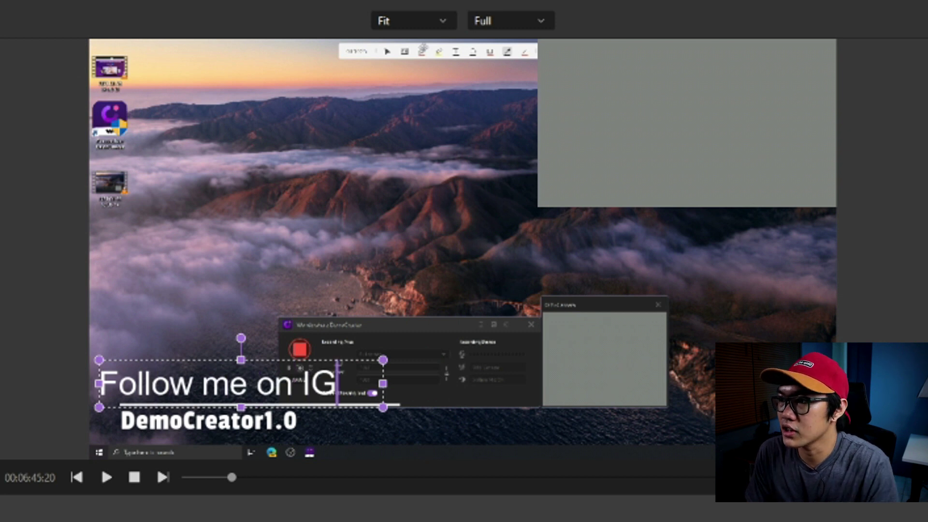
key("space")
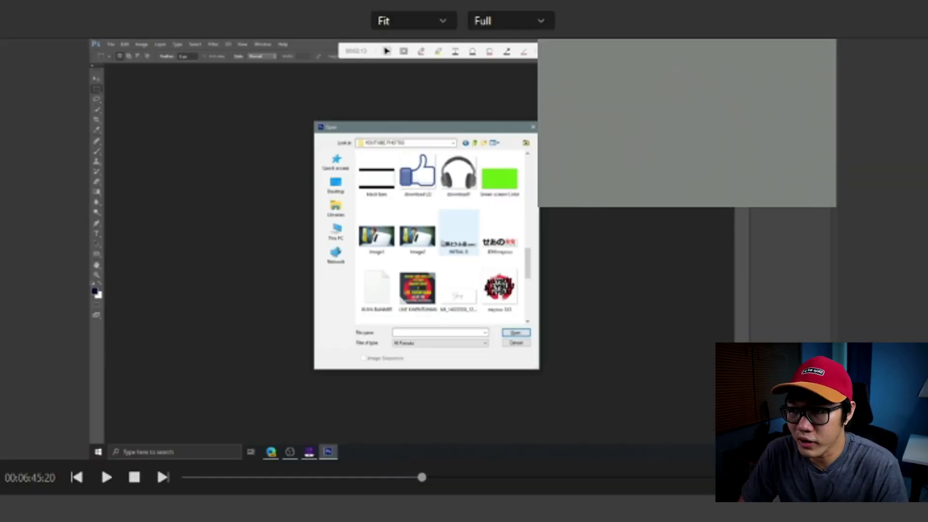
Scale the camera overlay down to 20% and place it in the lower-right corner of the video frame.
left_click(685, 150)
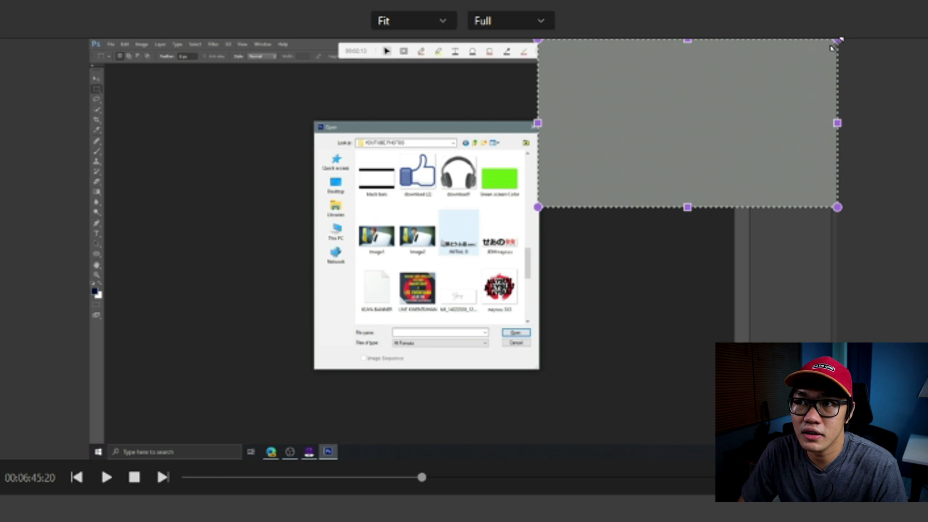
left_click_drag(832, 48, 753, 397)
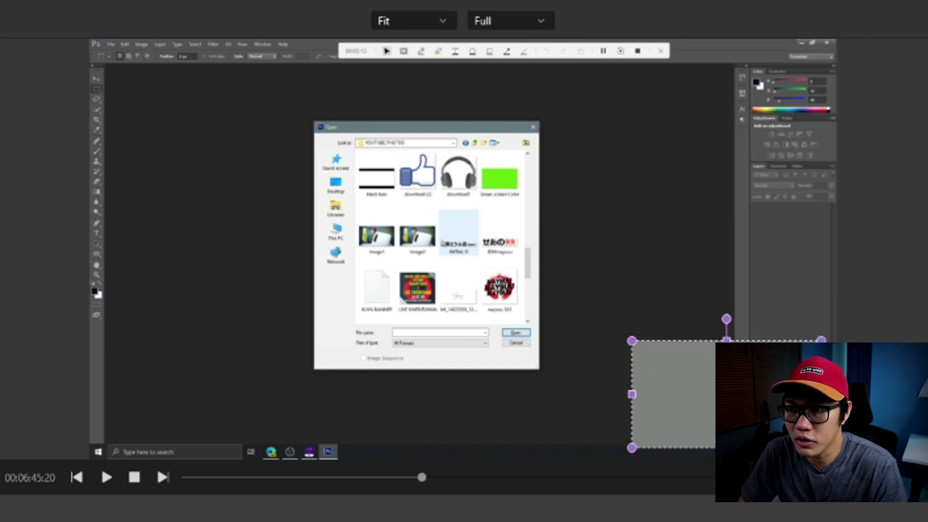
left_click_drag(821, 447, 781, 424)
left_click_drag(691, 358, 728, 382)
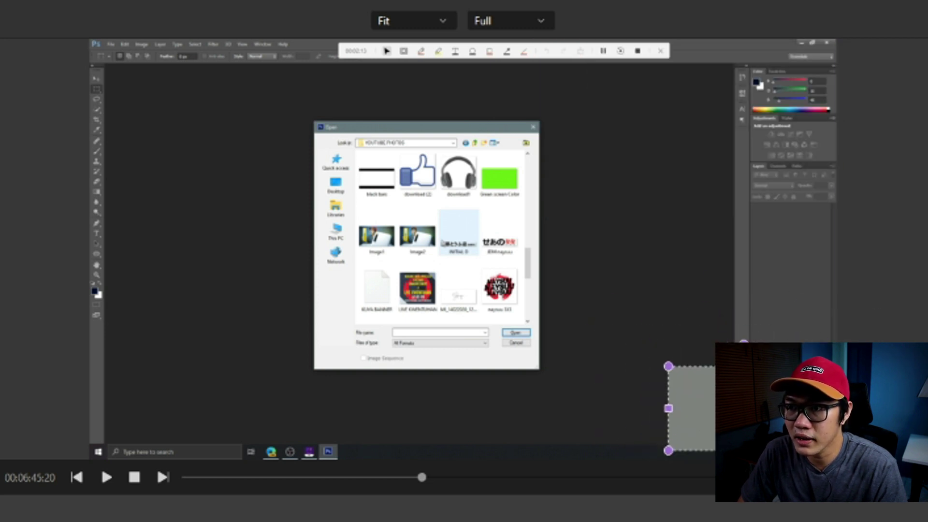
Move the camera overlay to the upper-left corner of the video frame, at X -744.1, Y 401.4.
left_click(660, 242)
left_click(691, 408)
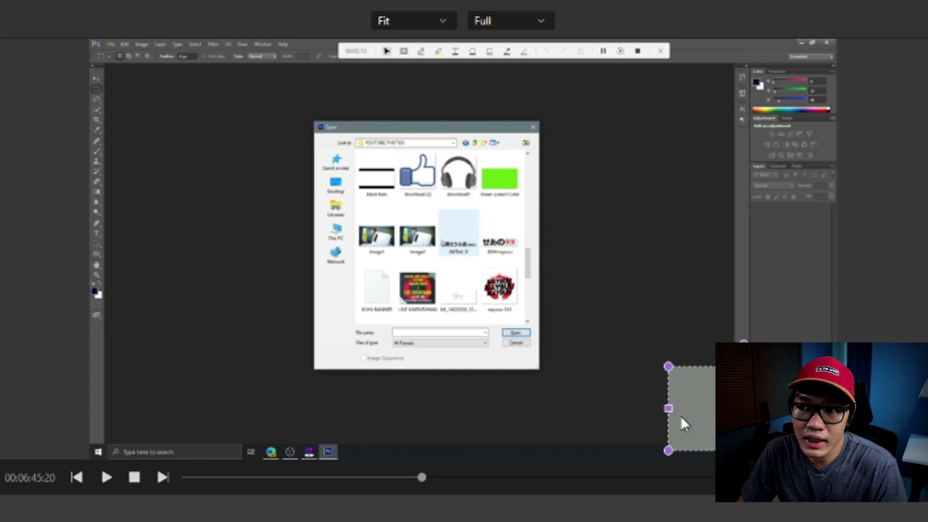
left_click_drag(691, 408, 158, 92)
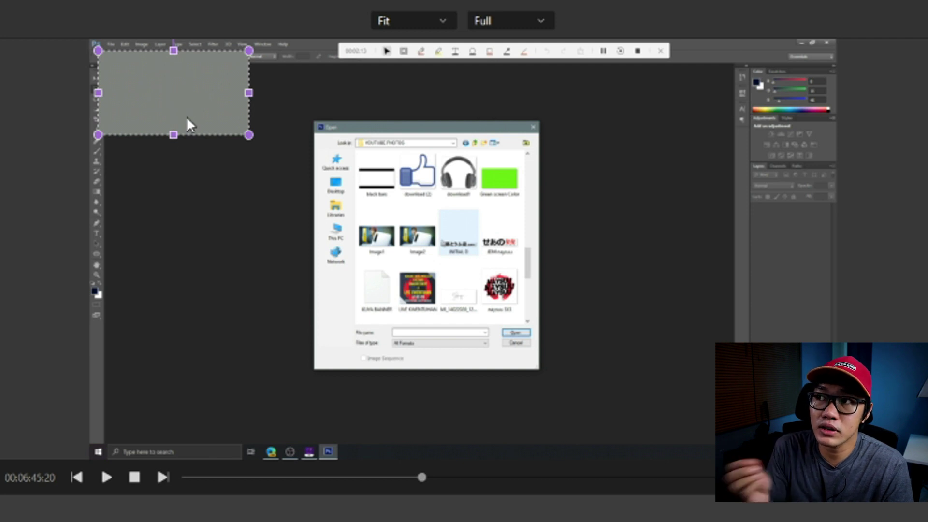
key("Escape")
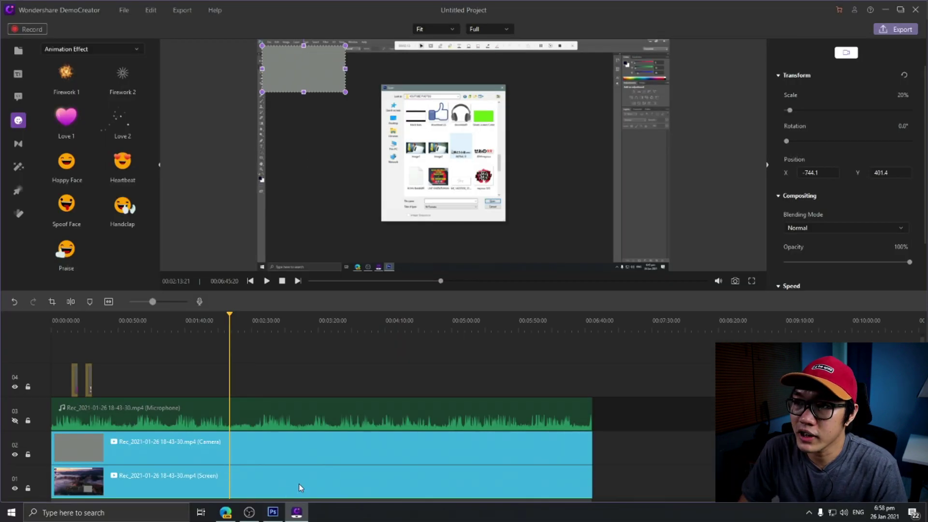
Try shrinking the screen recording clip within the video frame.
left_click(298, 483)
left_click_drag(671, 270, 491, 171)
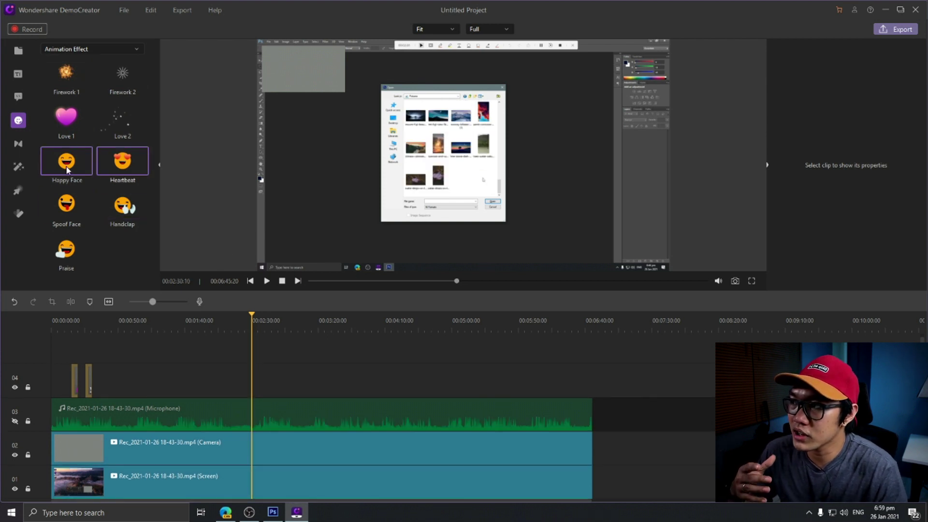
Add the Happy Face animation effect to track 04 after the two titles and play it back.
left_click_drag(67, 169, 116, 373)
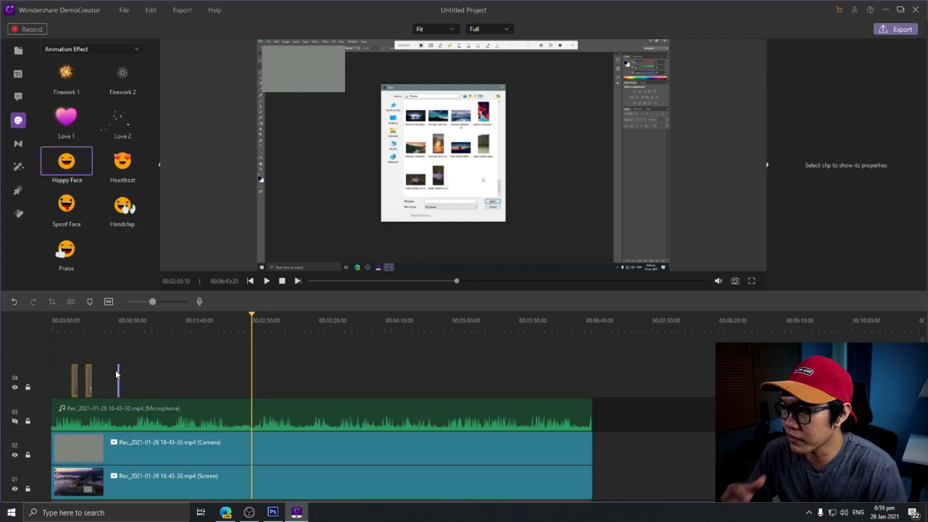
left_click(116, 325)
key("space")
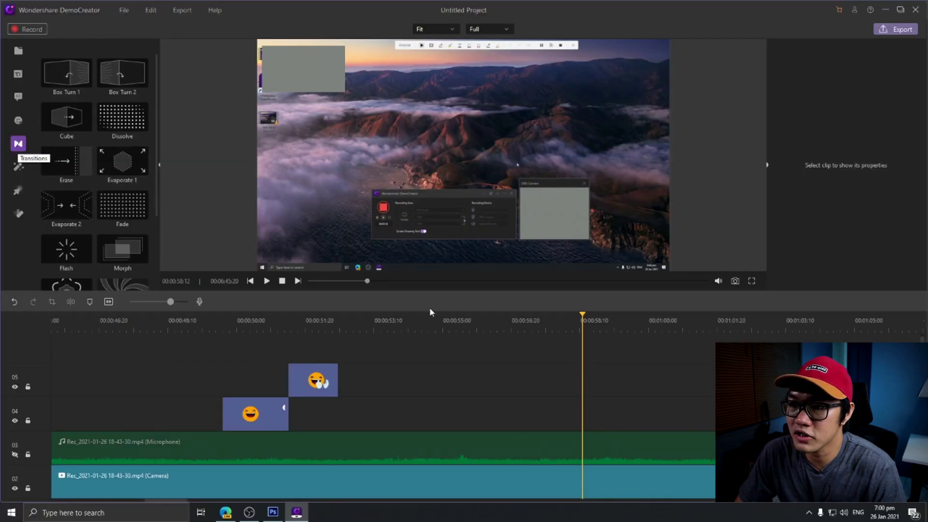
Split the microphone, camera and screen clips at 00:01:20:18.
left_click_drag(170, 301, 155, 302)
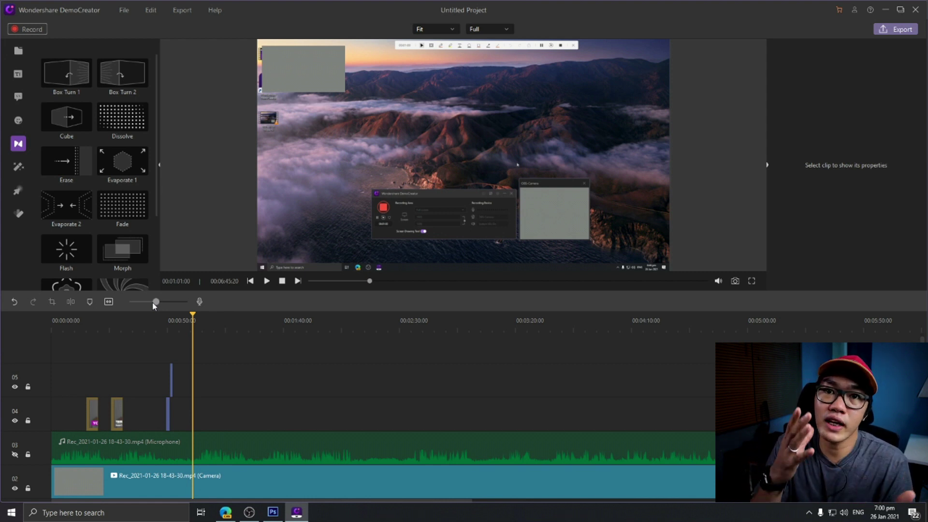
left_click(352, 318)
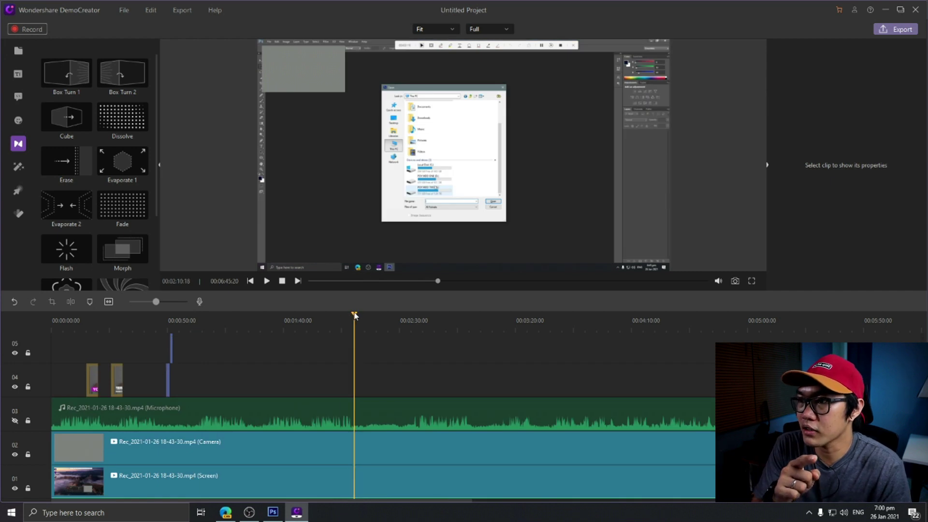
left_click_drag(355, 315, 239, 327)
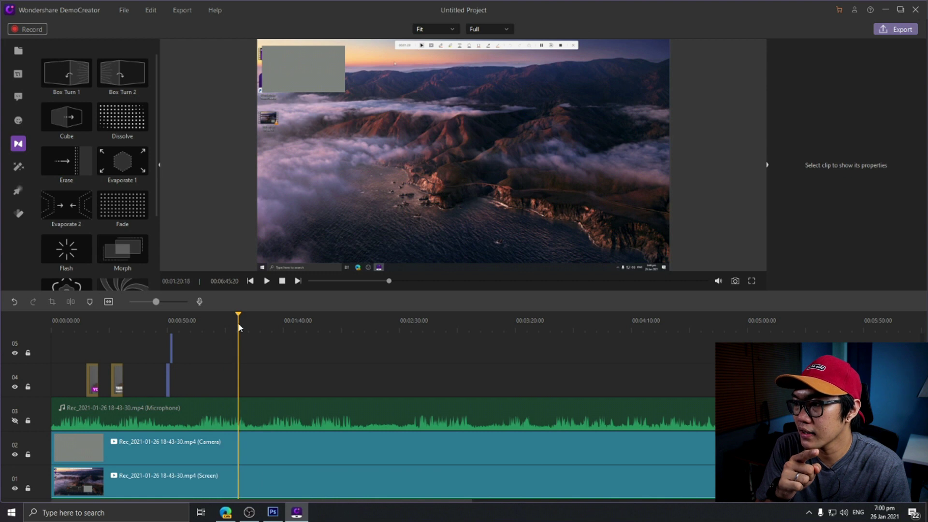
left_click(260, 412)
key("ctrl+b")
left_click(256, 453)
key("ctrl+b")
left_click(256, 481)
key("ctrl+b")
Split the screen, camera and microphone clips again at 00:02:37:21, where the photo is open in Photoshop.
left_click(400, 316)
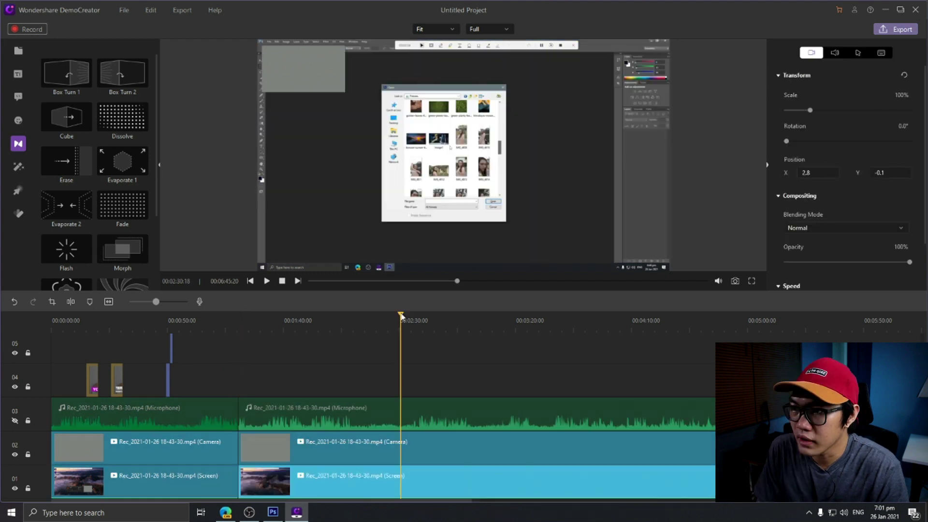
left_click_drag(400, 315, 416, 315)
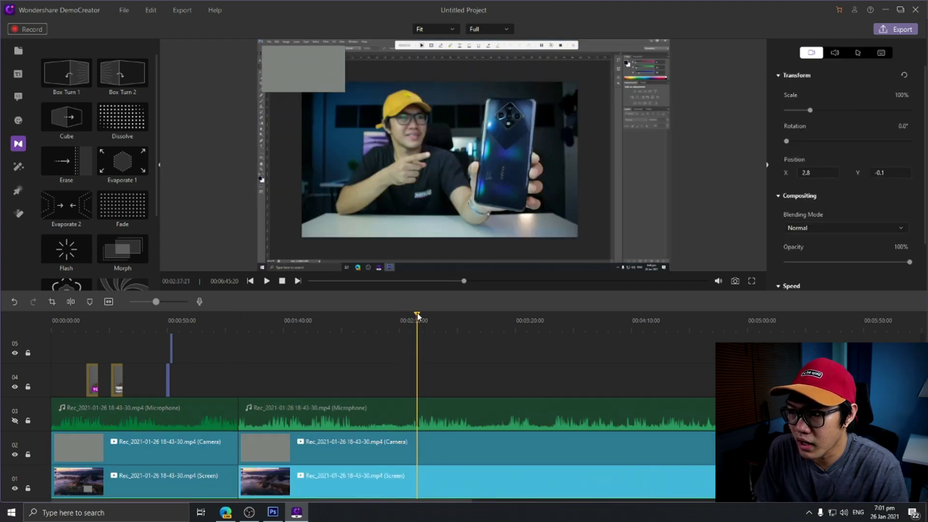
key("ctrl+b")
left_click(424, 450)
key("ctrl+b")
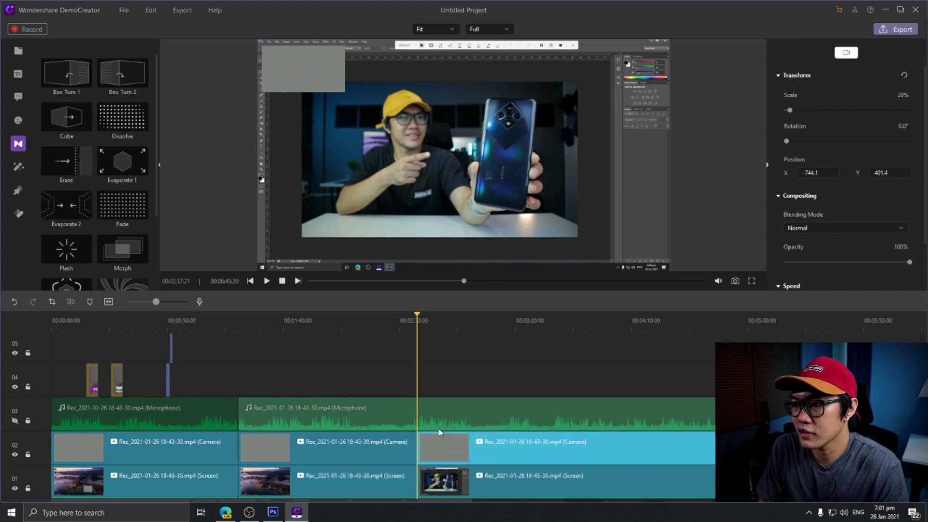
left_click(371, 424)
key("ctrl+b")
Delete the middle segment from all three recording tracks and shift the remaining clips back to close the gap.
key("Delete")
left_click(343, 449)
key("Delete")
left_click(331, 483)
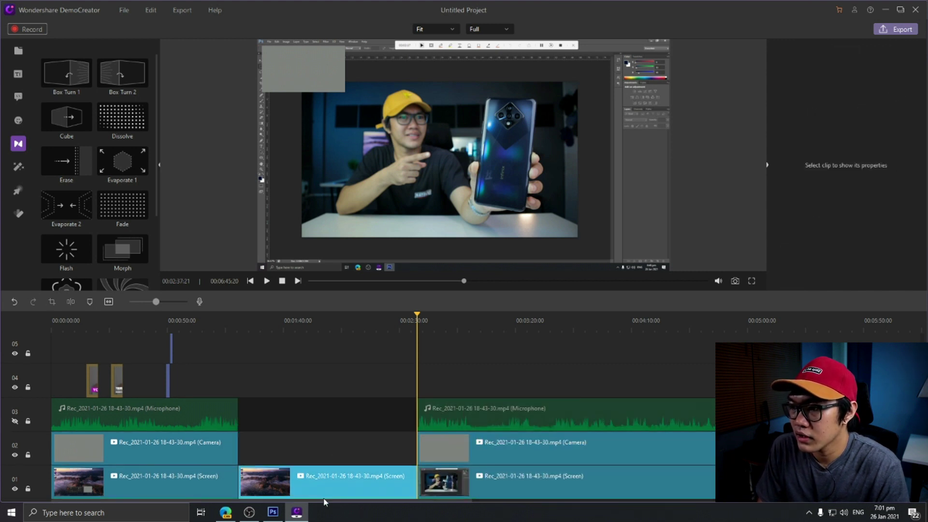
key("Delete")
left_click_drag(370, 396, 488, 494)
left_click_drag(457, 459, 279, 438)
Play back the cut between the desktop and Photoshop segments several times to check the jump.
left_click(223, 323)
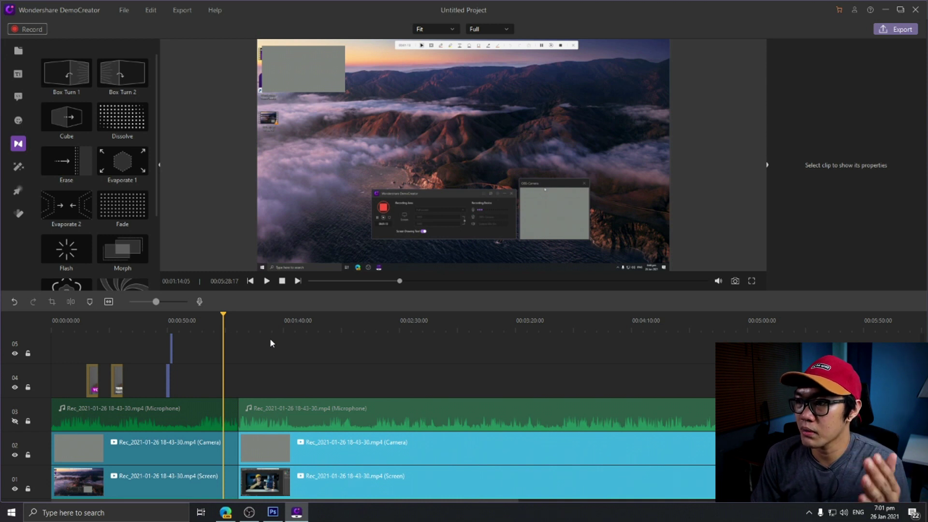
key("space")
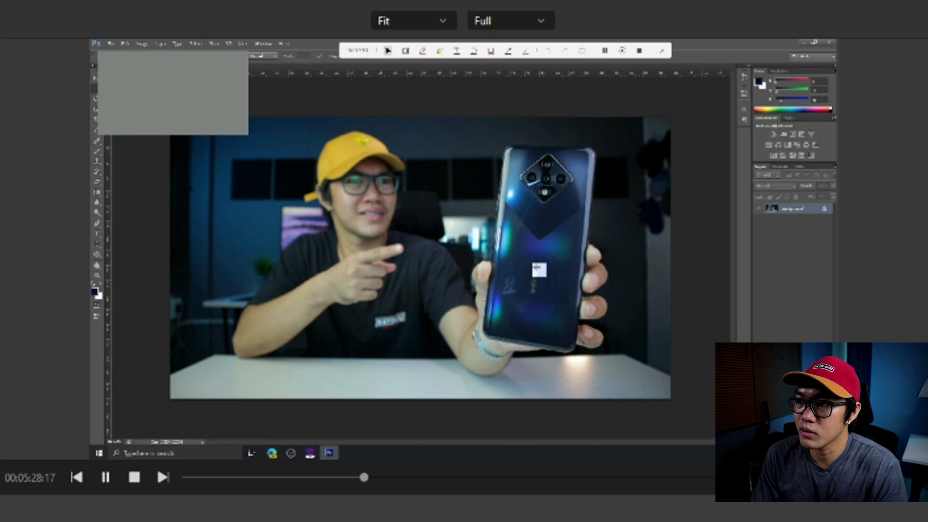
left_click(235, 329)
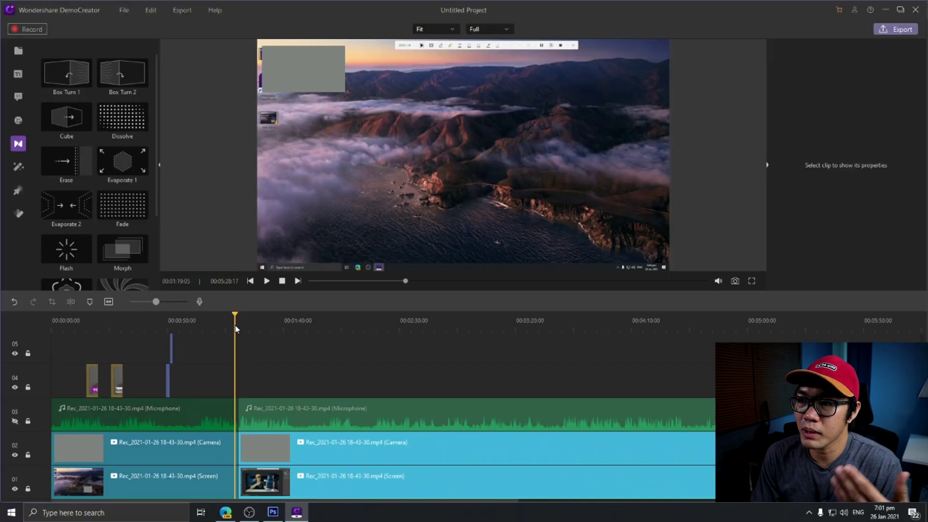
key("space")
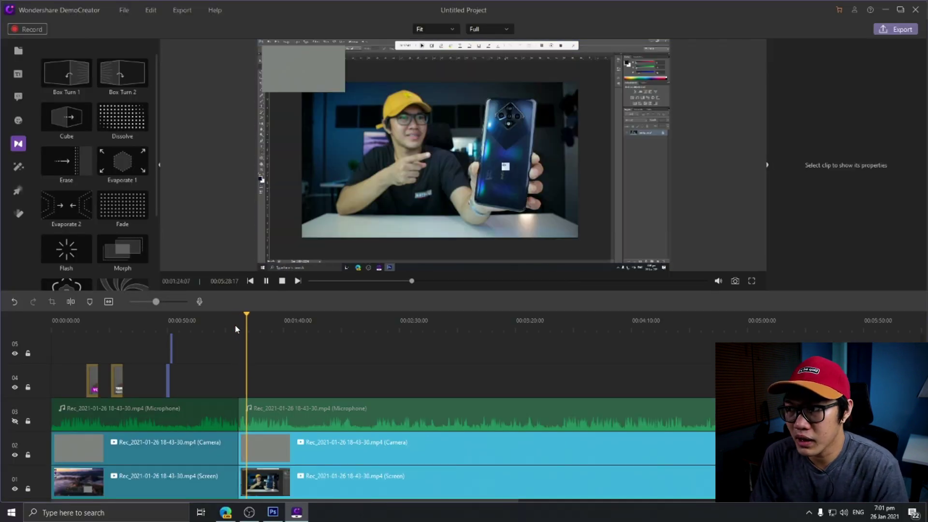
left_click(235, 327)
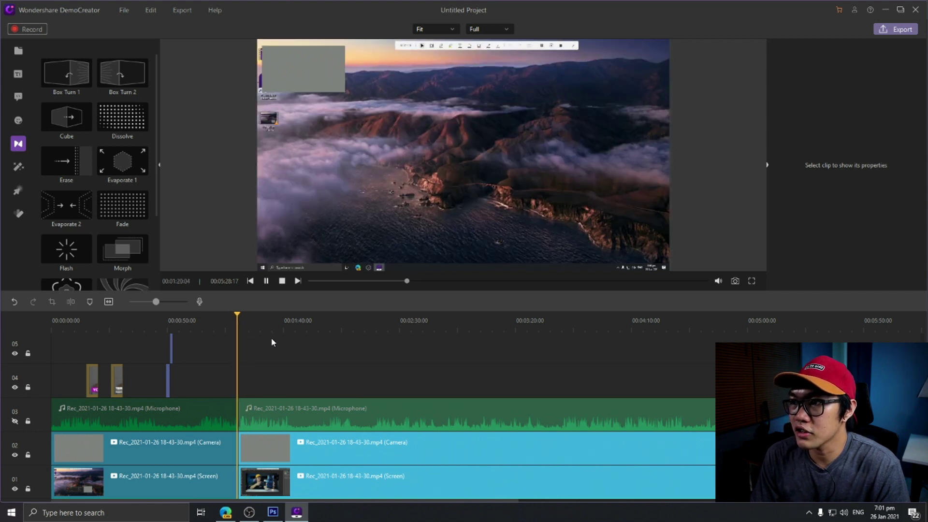
key("space")
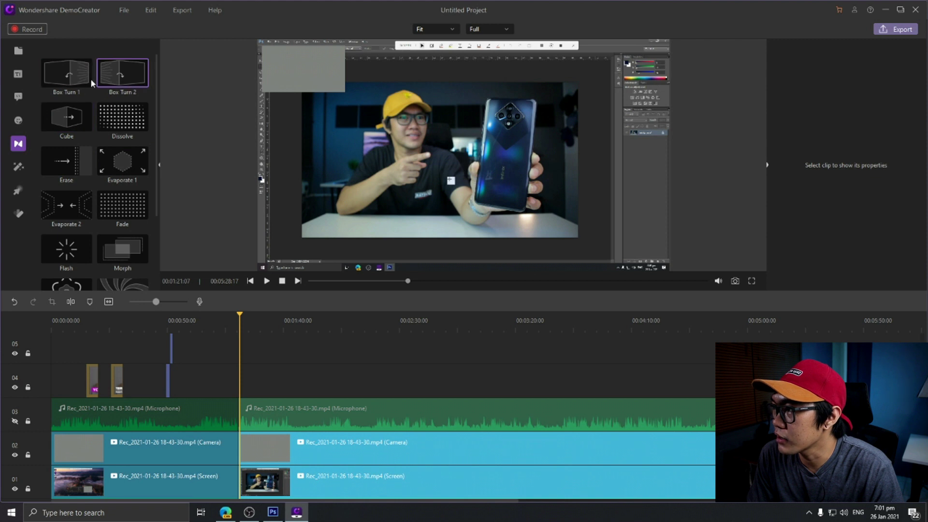
Add the Box Turn 1 transition at the cut between the desktop and Photoshop screen clips and play it back.
left_click_drag(62, 77, 237, 447)
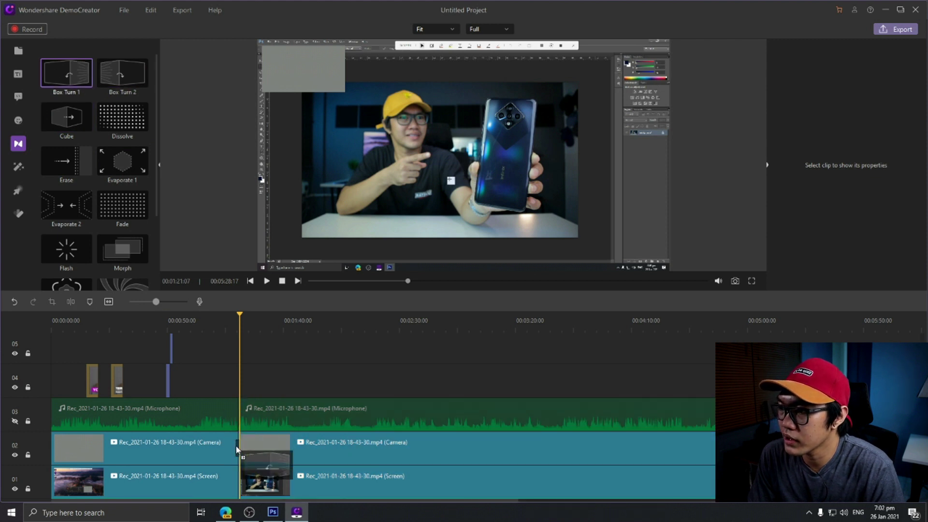
key("space")
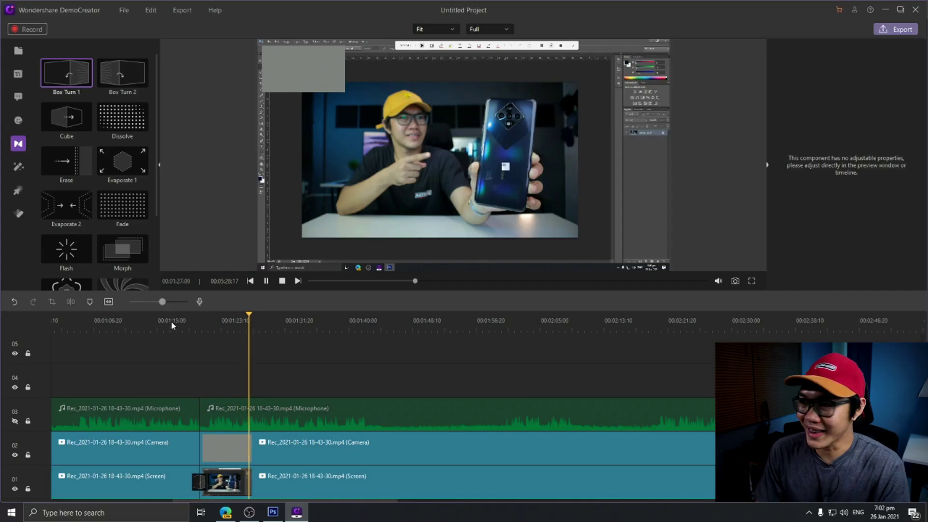
key("space")
left_click(135, 328)
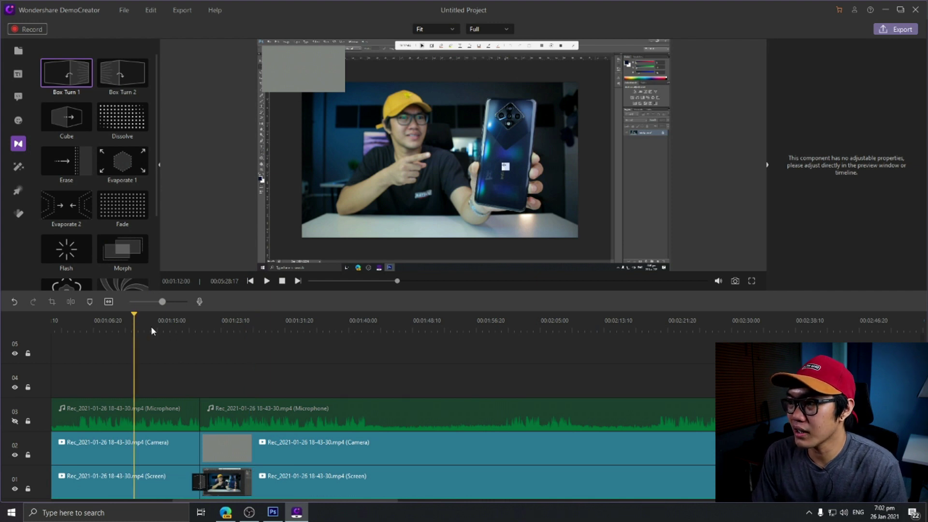
left_click(156, 330)
key("space")
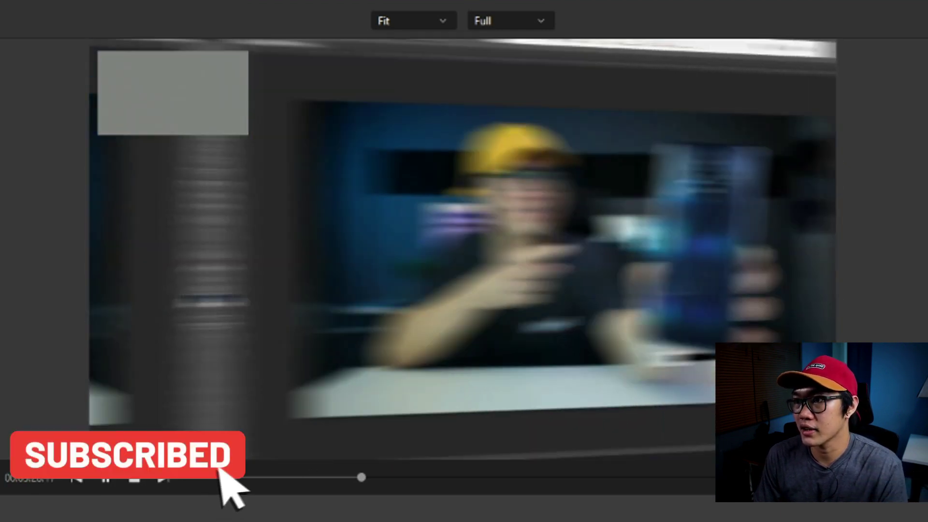
key("space")
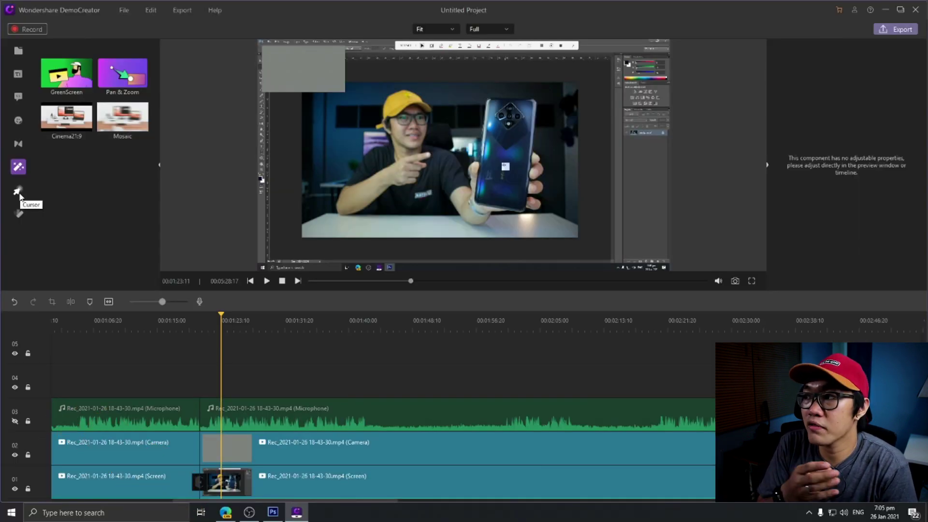
Split the Photoshop screen clip at 00:01:31:29 and 00:01:52:24 to isolate a segment for a cursor effect.
left_click(18, 191)
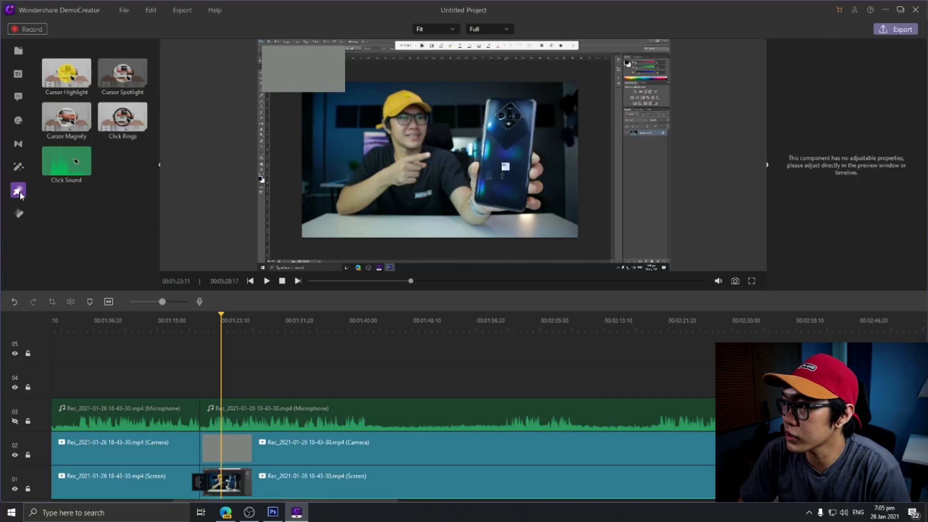
left_click(378, 327)
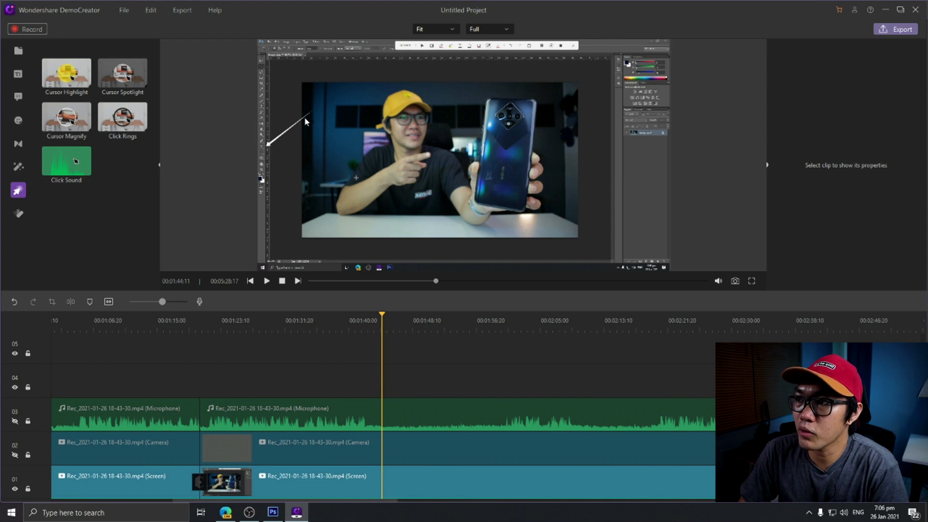
left_click(285, 483)
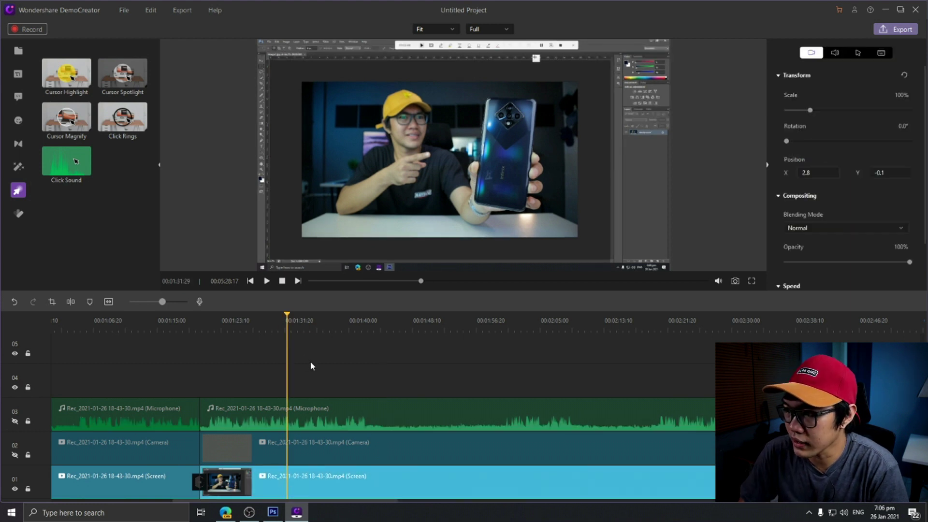
left_click_drag(289, 320, 447, 331)
left_click(70, 302)
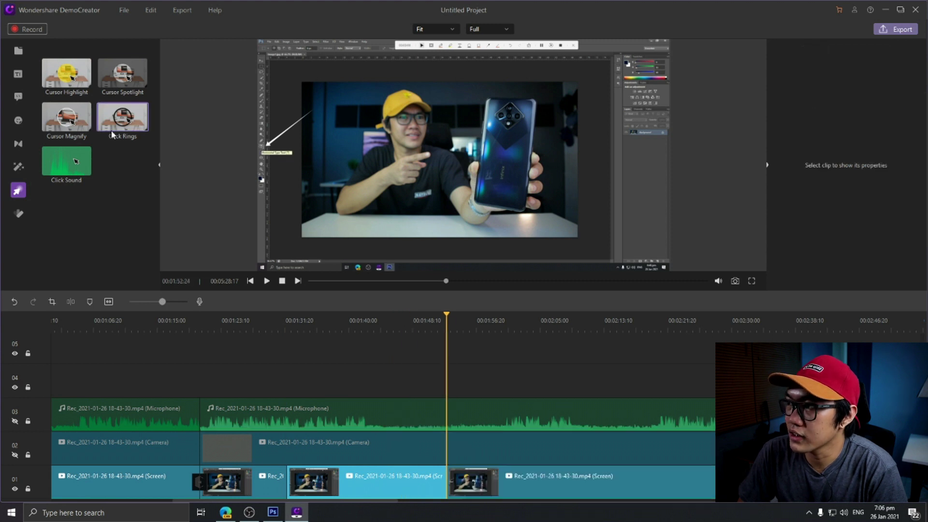
Apply the Cursor Spotlight effect to the isolated screen segment and play it back from just before its start.
left_click_drag(121, 82, 366, 489)
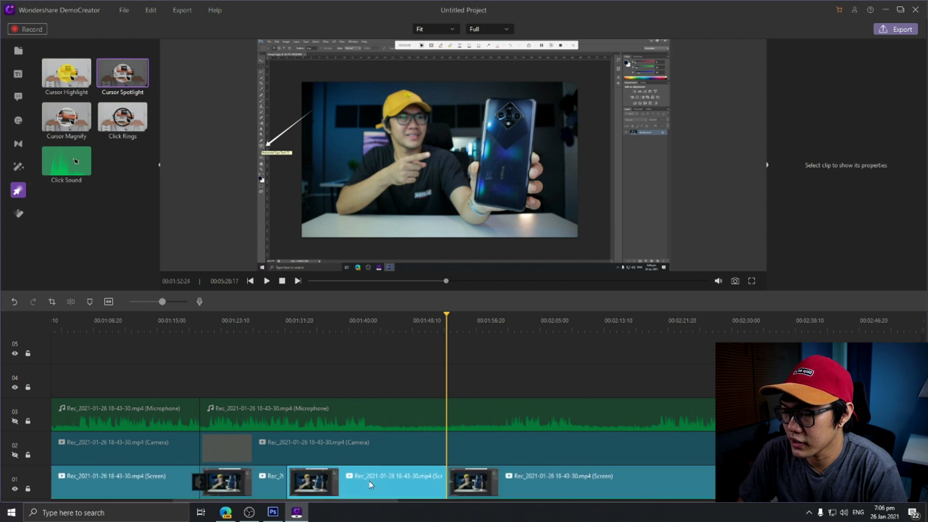
left_click(276, 321)
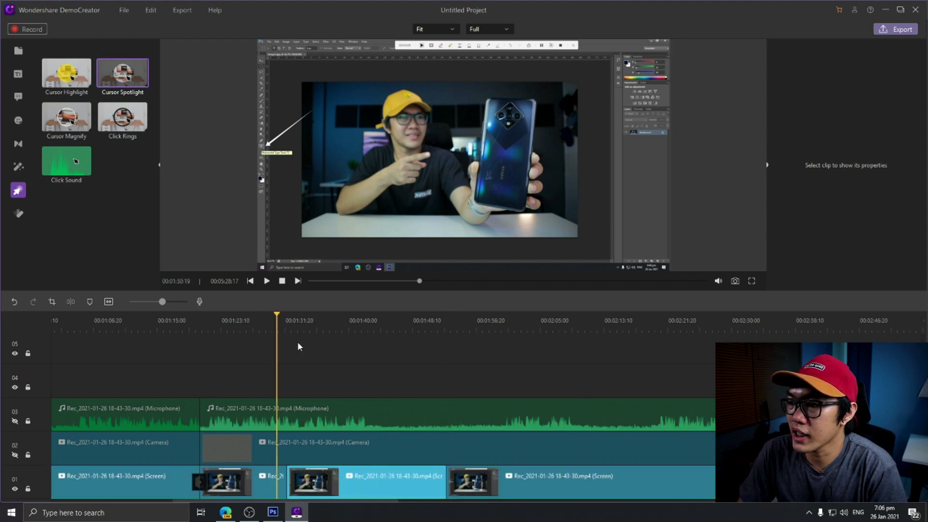
key("space")
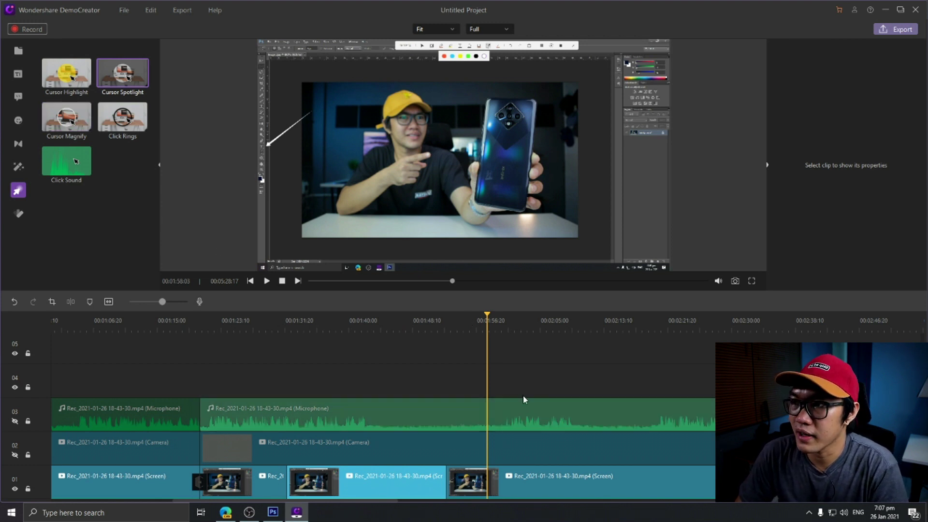
Play on through the Photoshop recording and apply the Cursor Magnify effect to the short screen segment around 00:02:07.
key("space")
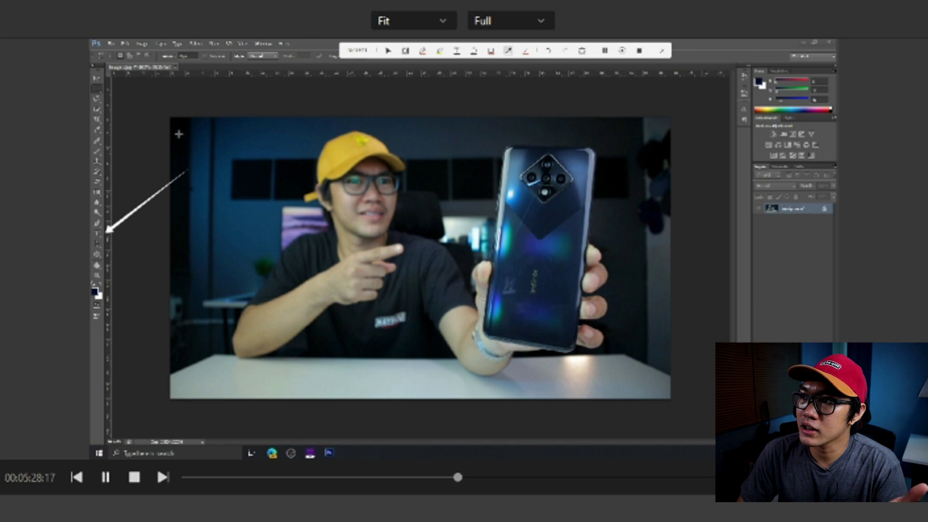
key("space")
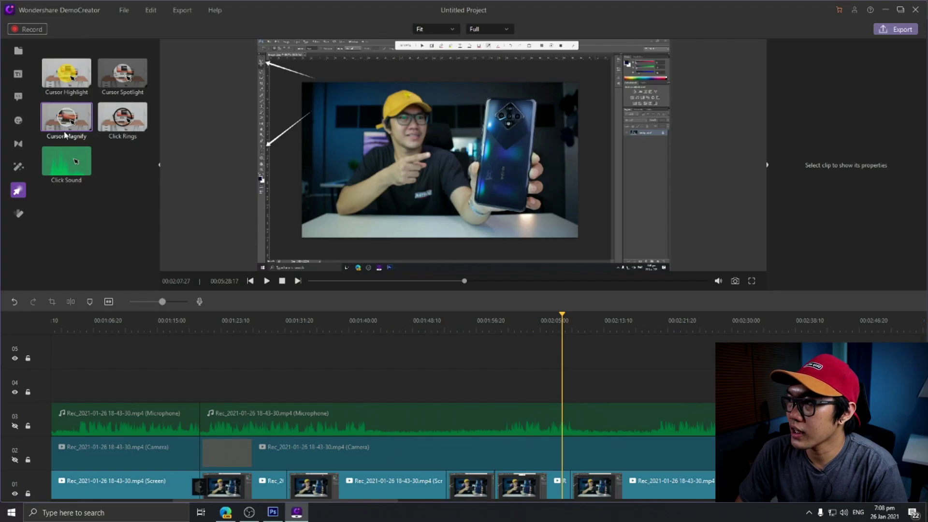
left_click_drag(56, 120, 532, 484)
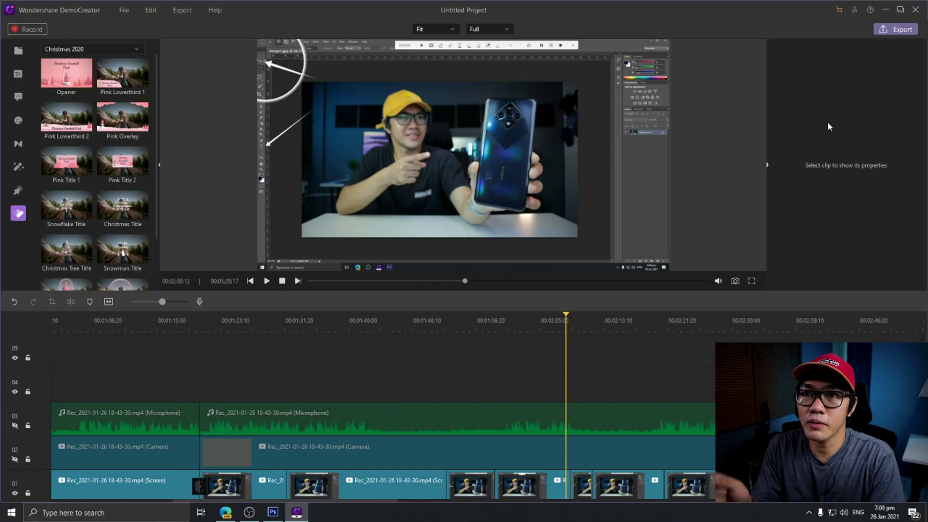
Export the project locally as an MP4 with the production name PHOTOSHOP TUTORIAL, after reviewing the available formats.
left_click(892, 30)
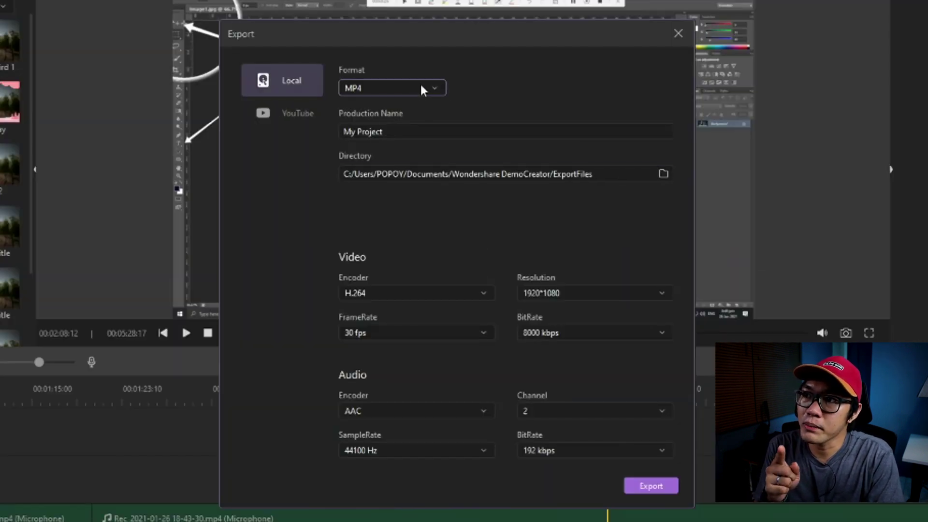
left_click(424, 102)
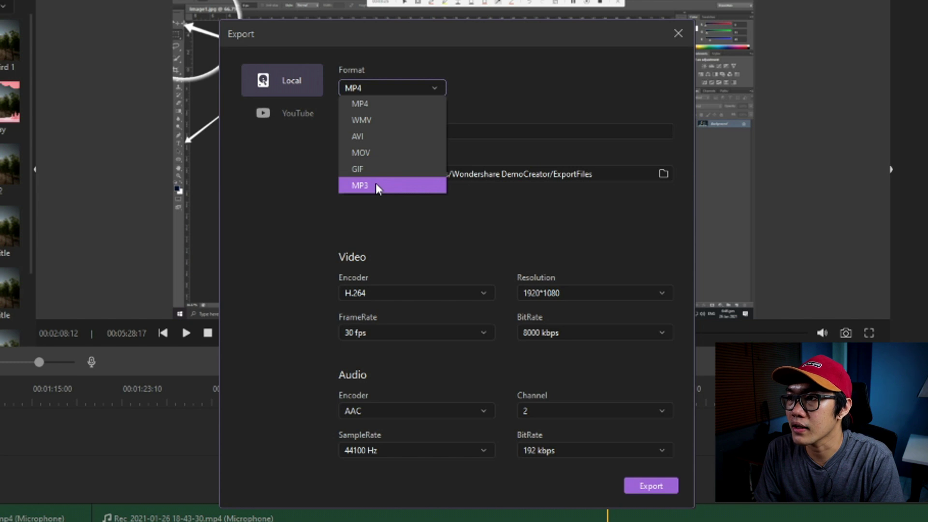
key("Escape")
key("Tab")
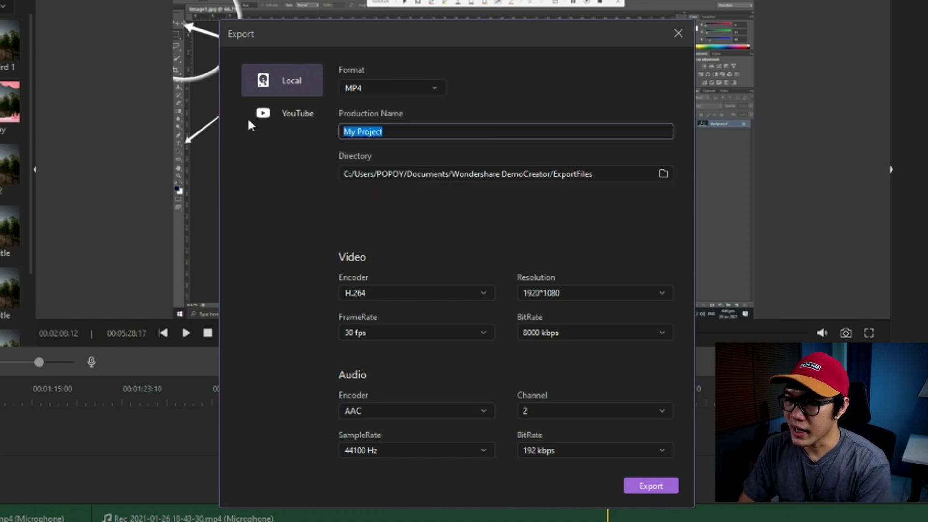
type("PHOTOSHOP ")
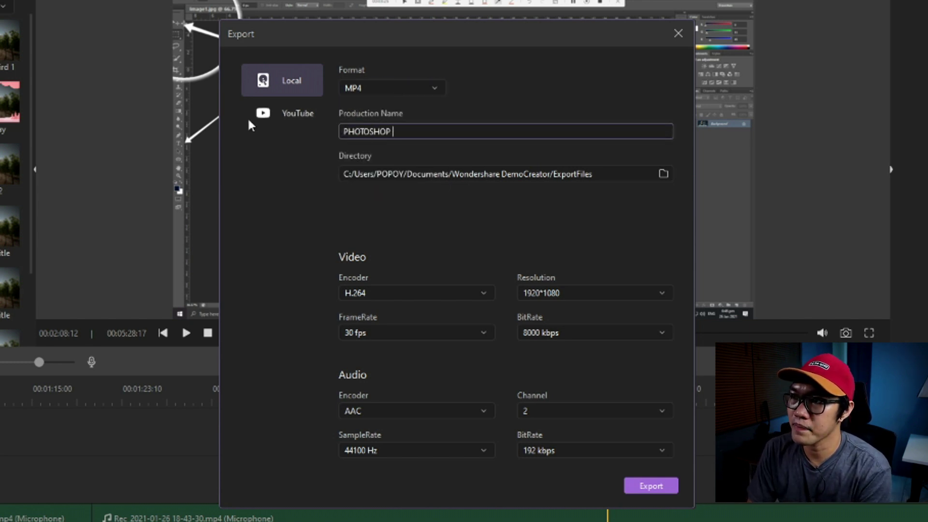
type("TUTORIAL")
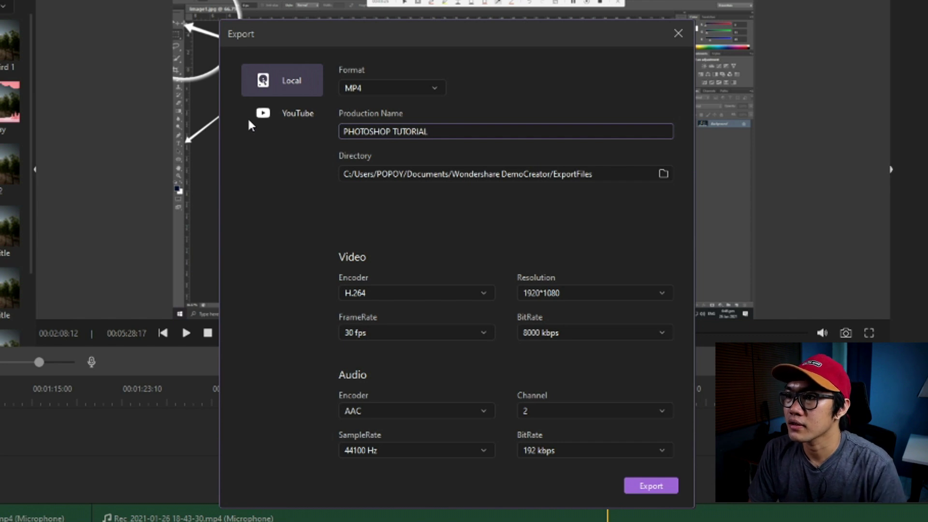
left_click(654, 485)
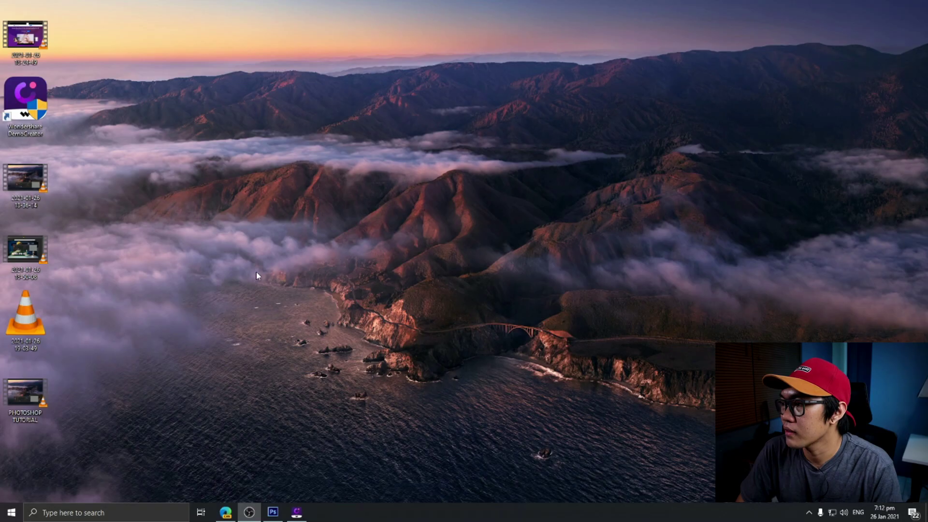
Refresh the desktop, move the exported PHOTOSHOP TUTORIAL video toward its centre and open it in VLC media player.
right_click(229, 176)
left_click(258, 204)
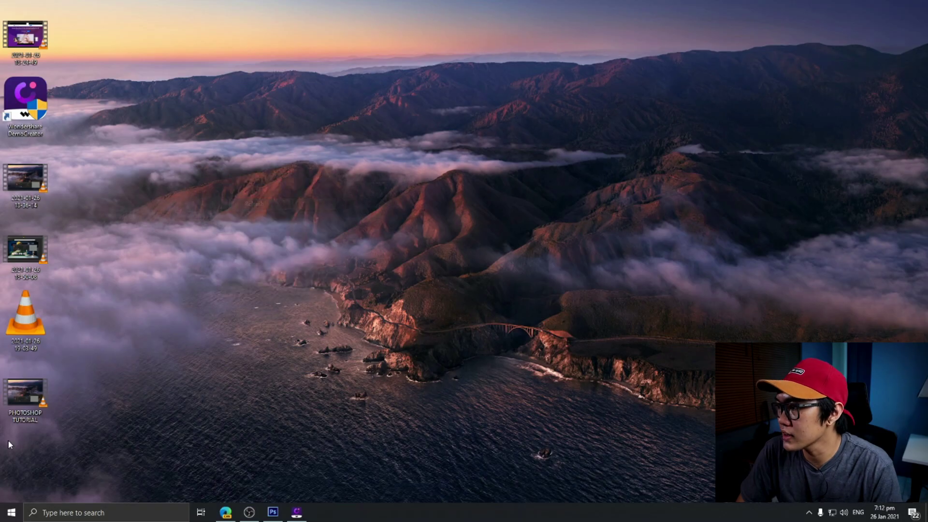
left_click_drag(21, 404, 432, 190)
double_click(432, 190)
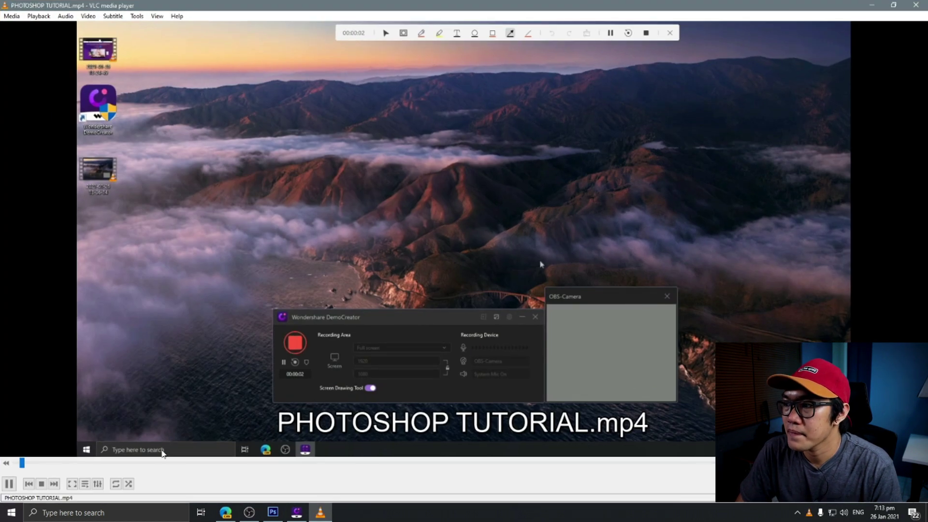
Skim the exported video at several points to check the annotations and cursor effects.
left_click(118, 463)
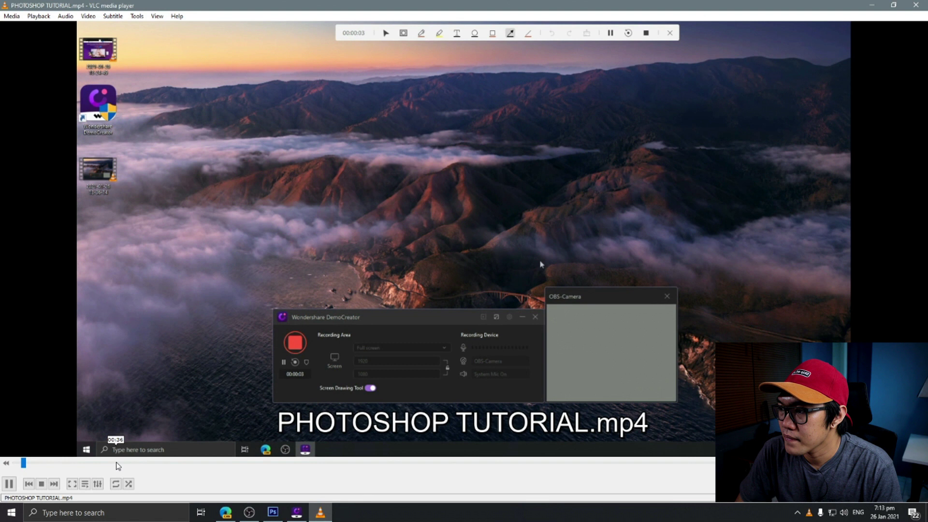
left_click(182, 463)
left_click(279, 462)
left_click(345, 469)
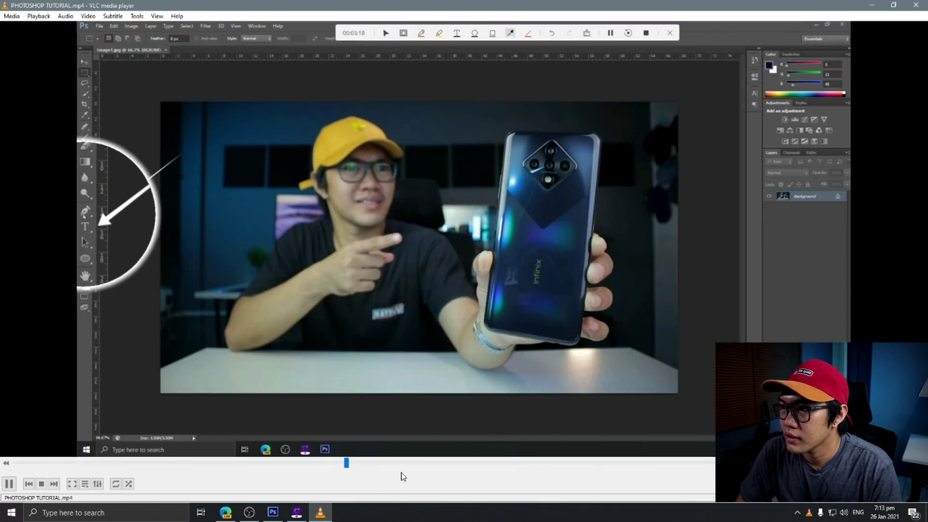
left_click(381, 469)
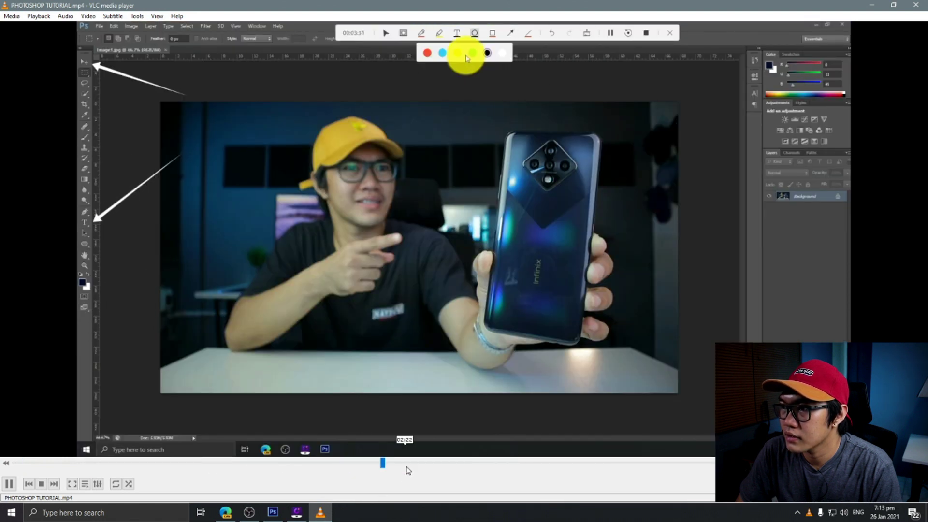
left_click(311, 468)
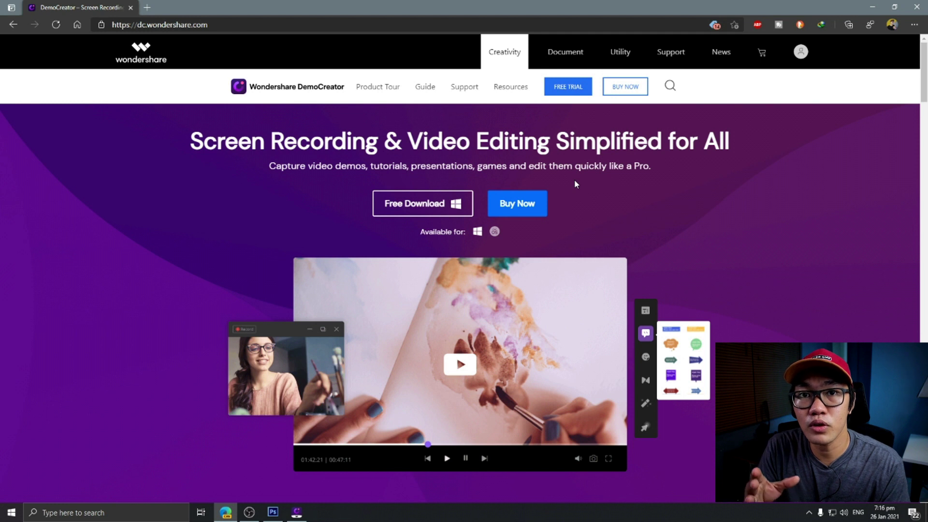
In the browser, open the DemoCreator free trial download and the purchase plans page on the Wondershare site.
left_click(560, 91)
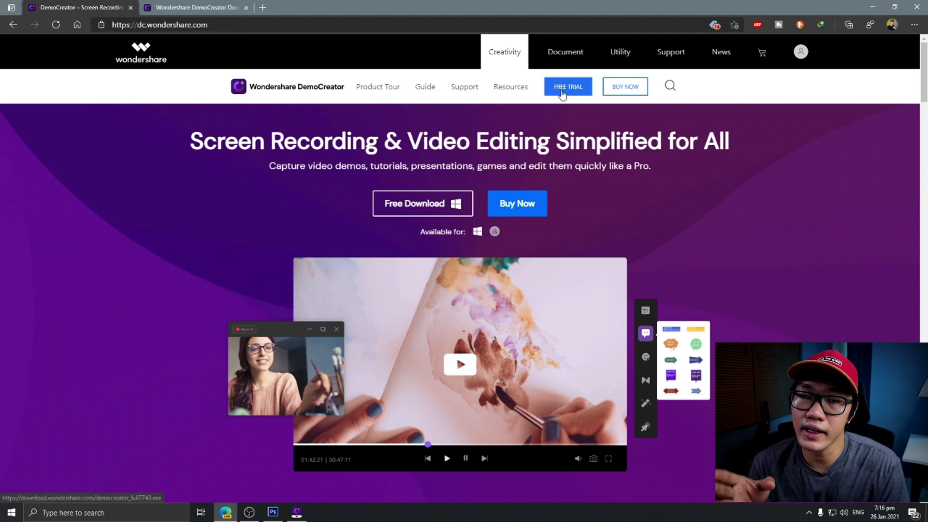
left_click(626, 89)
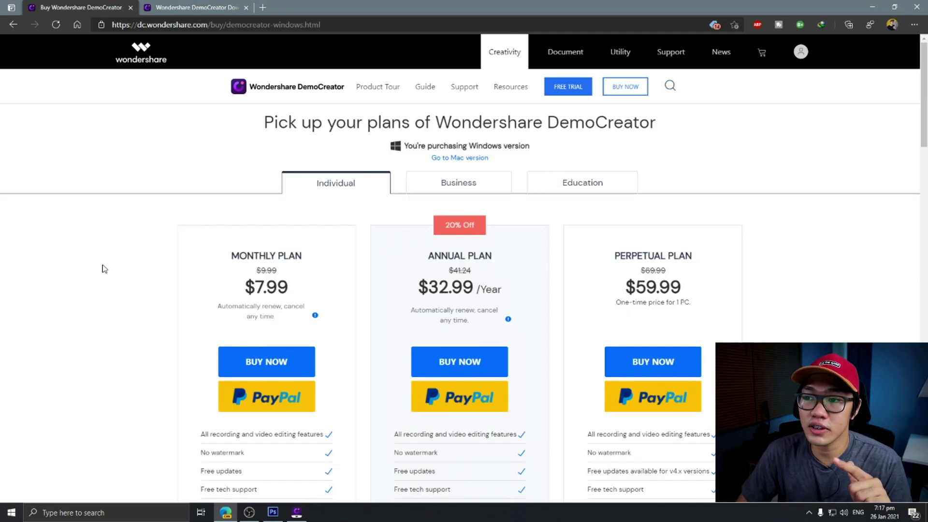